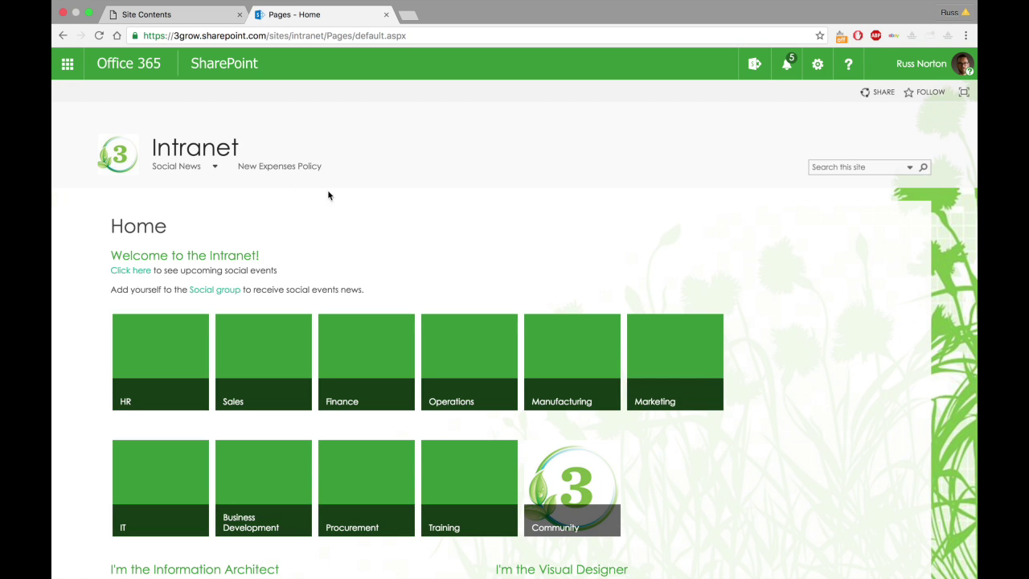
Step: Open the Policies and Procedures library, narrowing Title and widening the Department column
click(817, 64)
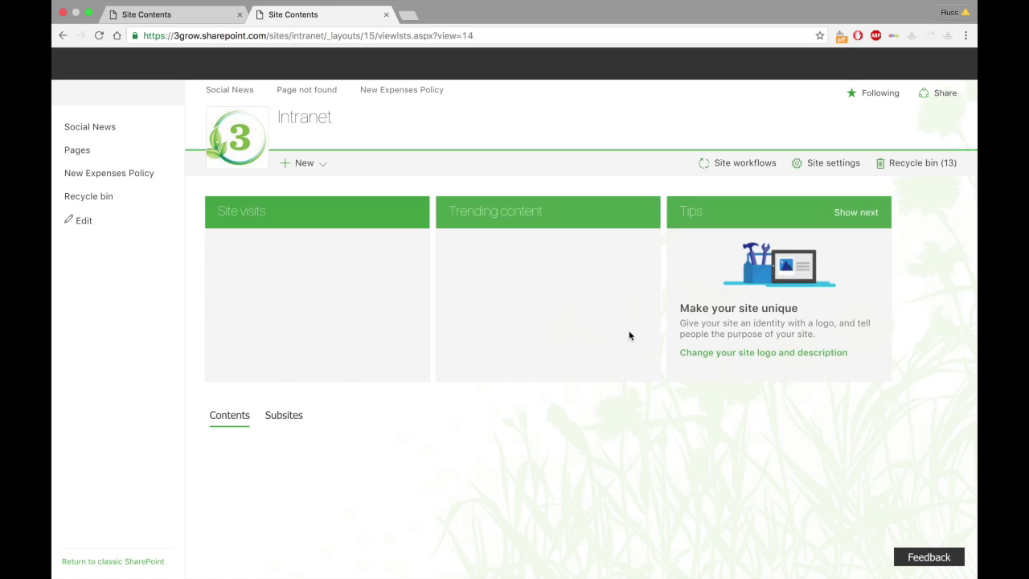
scroll(630, 335, down, 5)
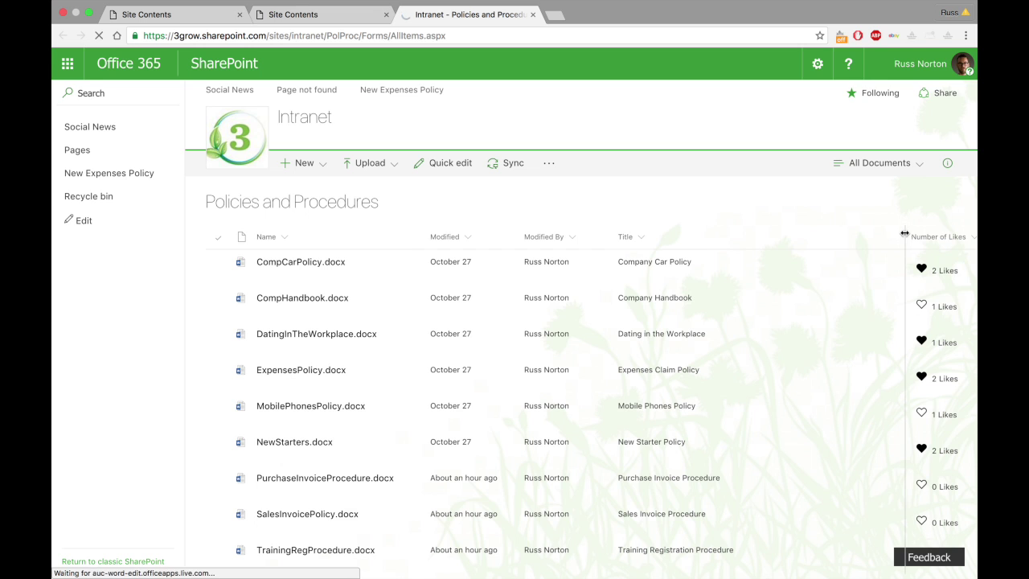
drag(904, 233, 666, 239)
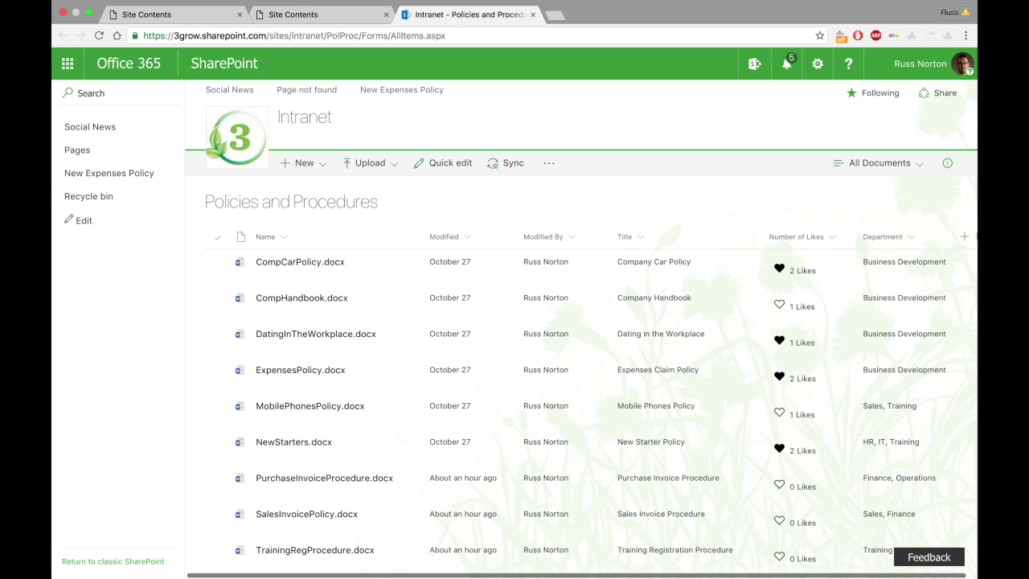
drag(952, 236, 974, 239)
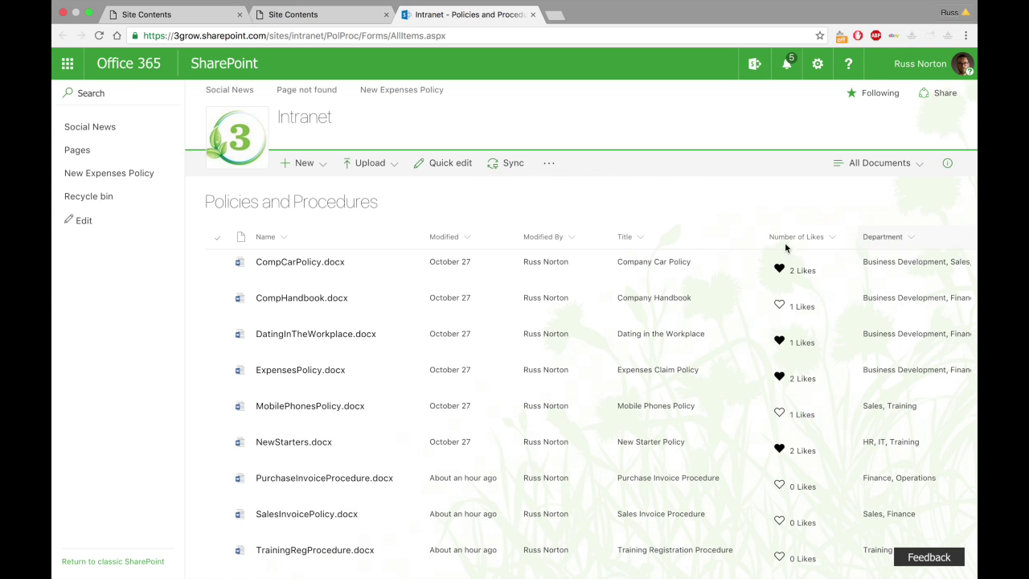
Step: Hide the Modified By and Modified columns
click(572, 236)
mouse_move(612, 370)
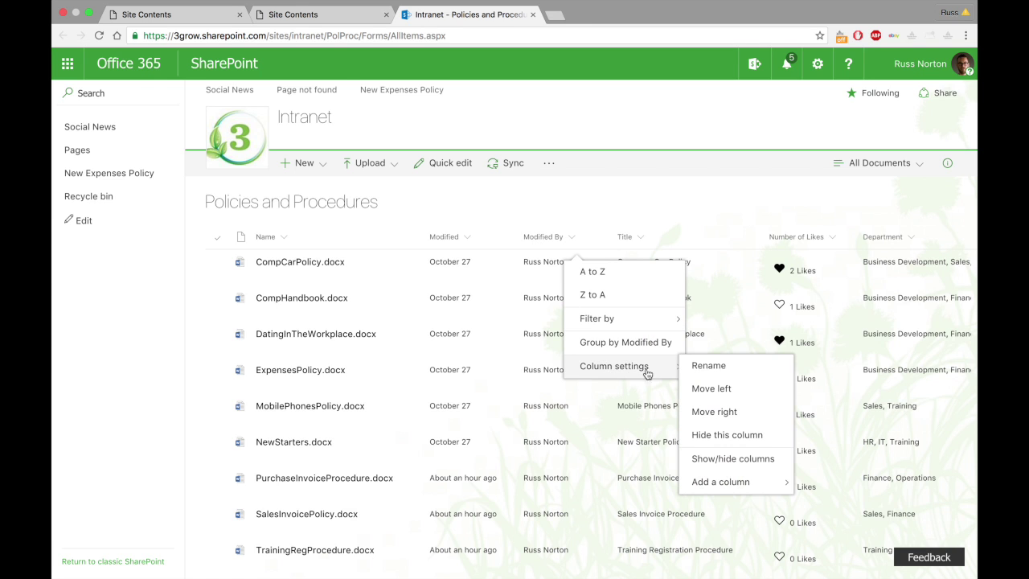
click(741, 436)
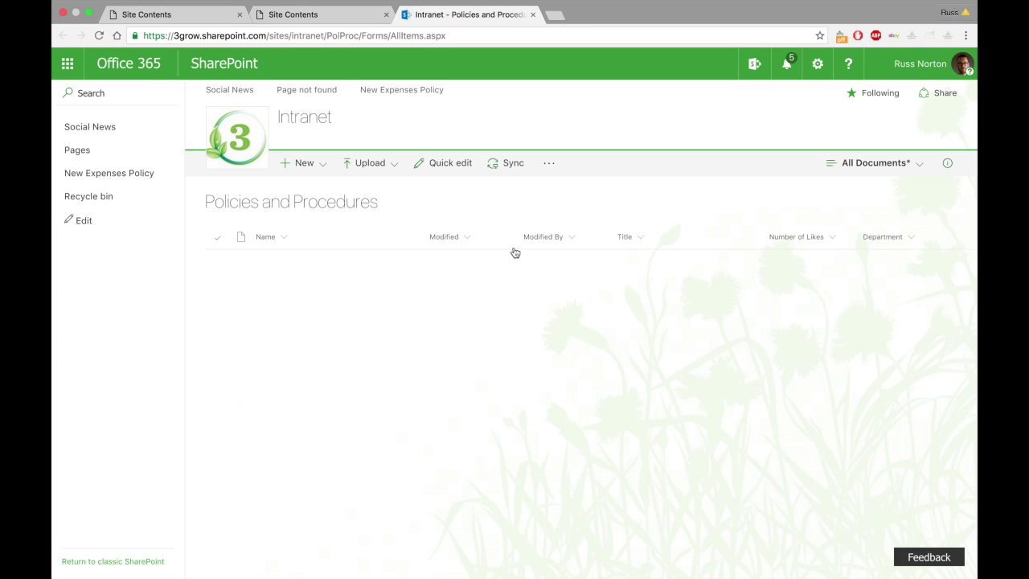
click(469, 240)
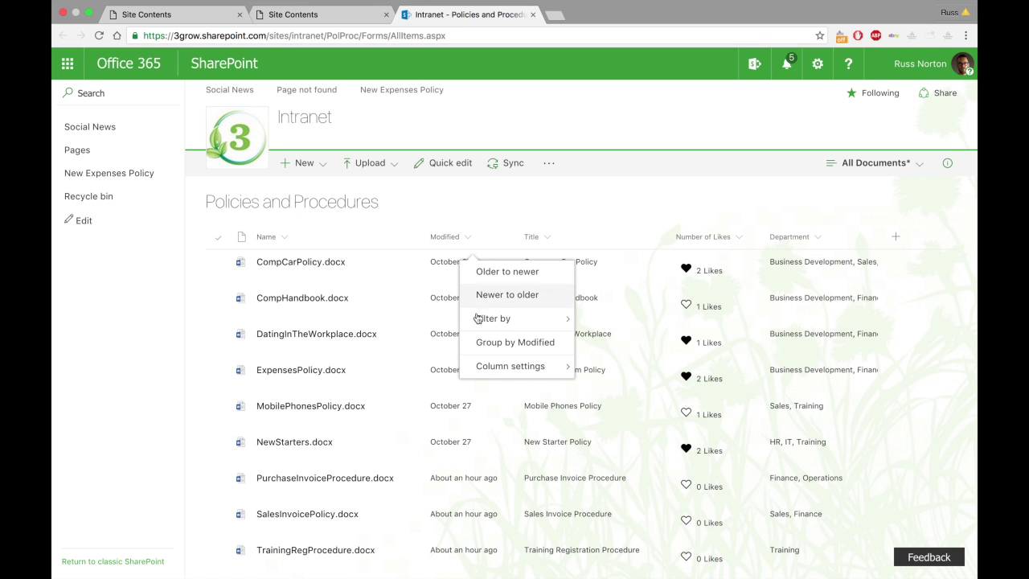
mouse_move(501, 369)
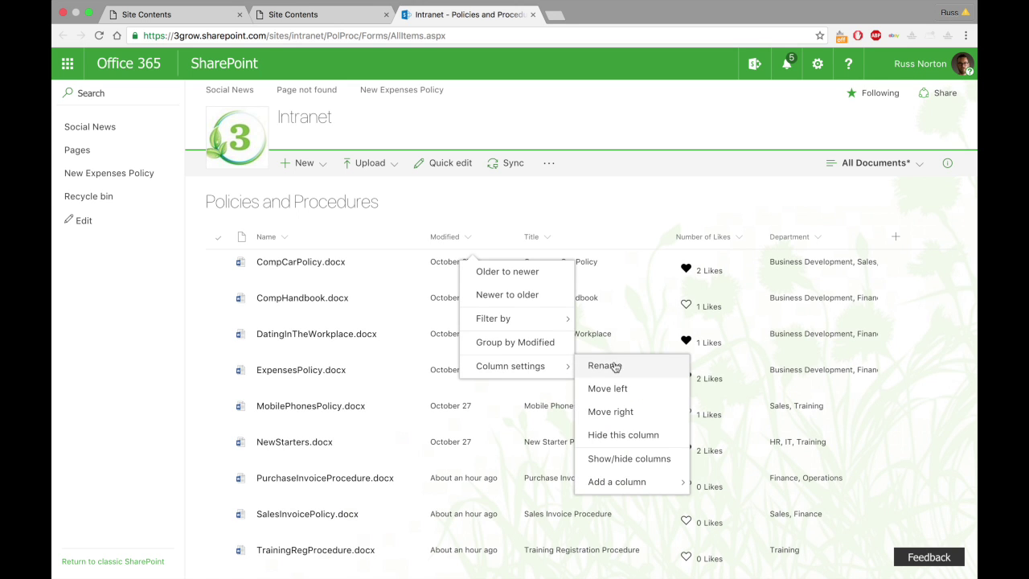
click(623, 435)
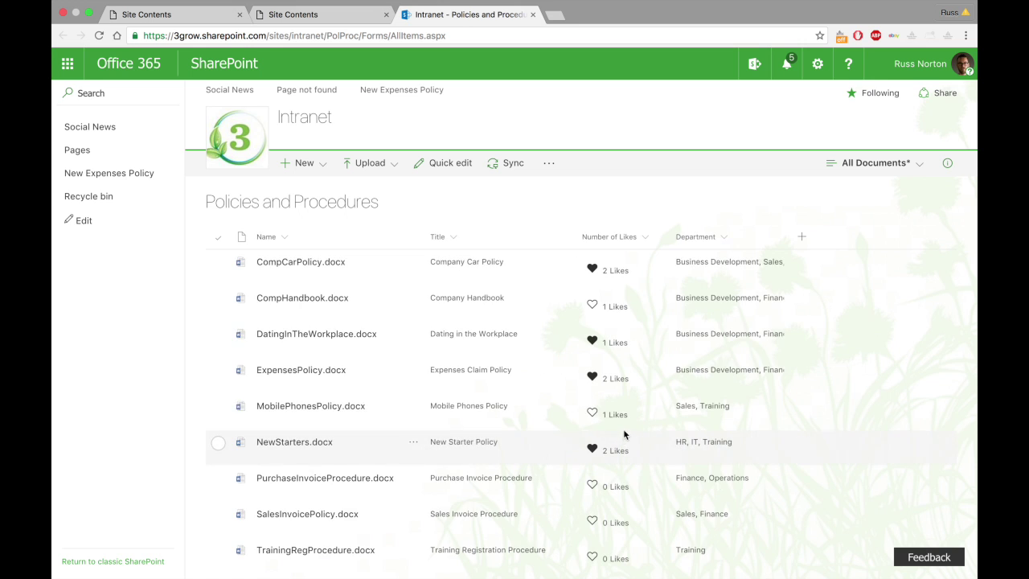
Step: Widen Department further so the full department lists show
drag(786, 243, 949, 247)
scroll(806, 354, down, 2)
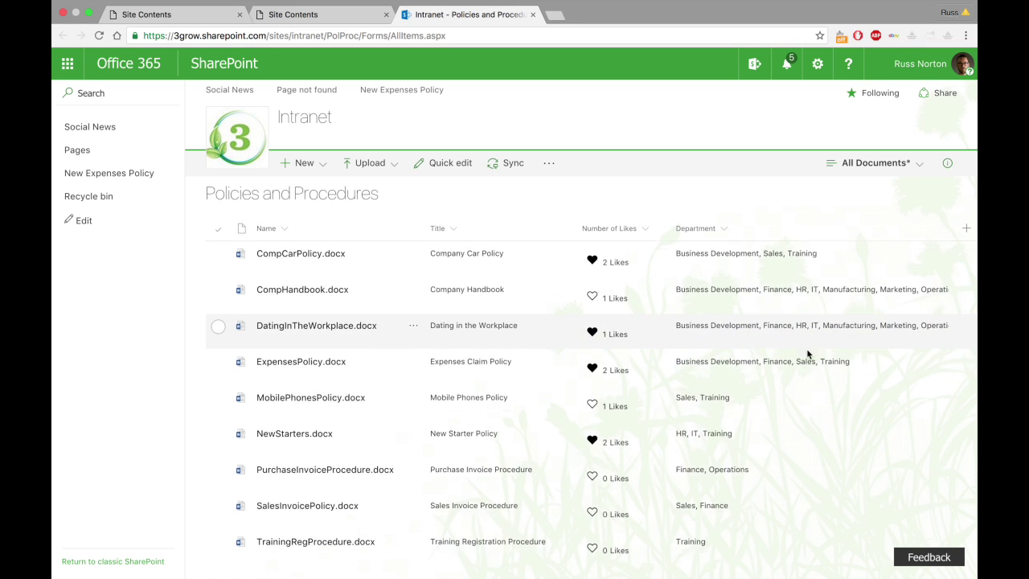
scroll(807, 351, up, 2)
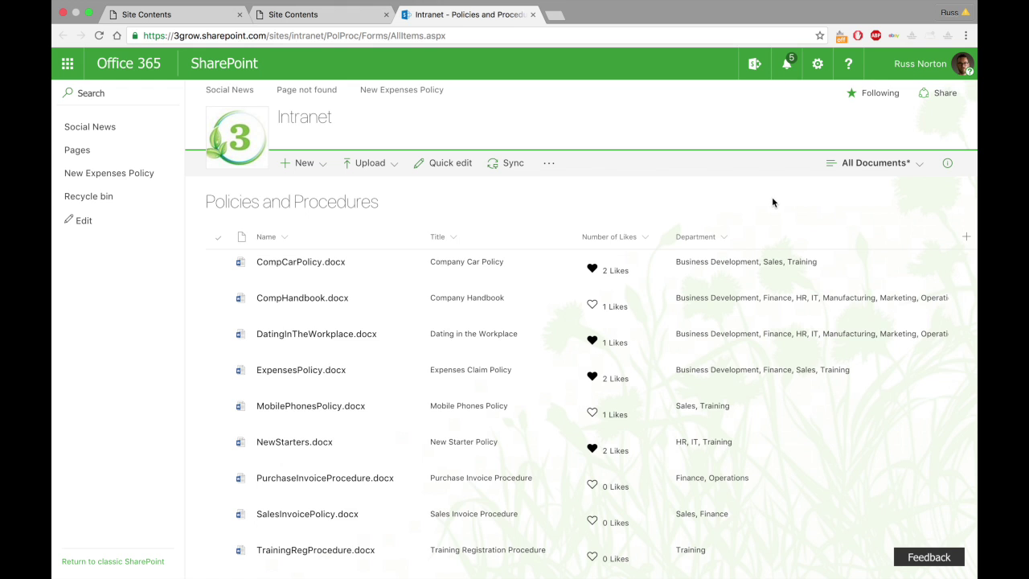
scroll(772, 197, down, 2)
scroll(772, 199, up, 2)
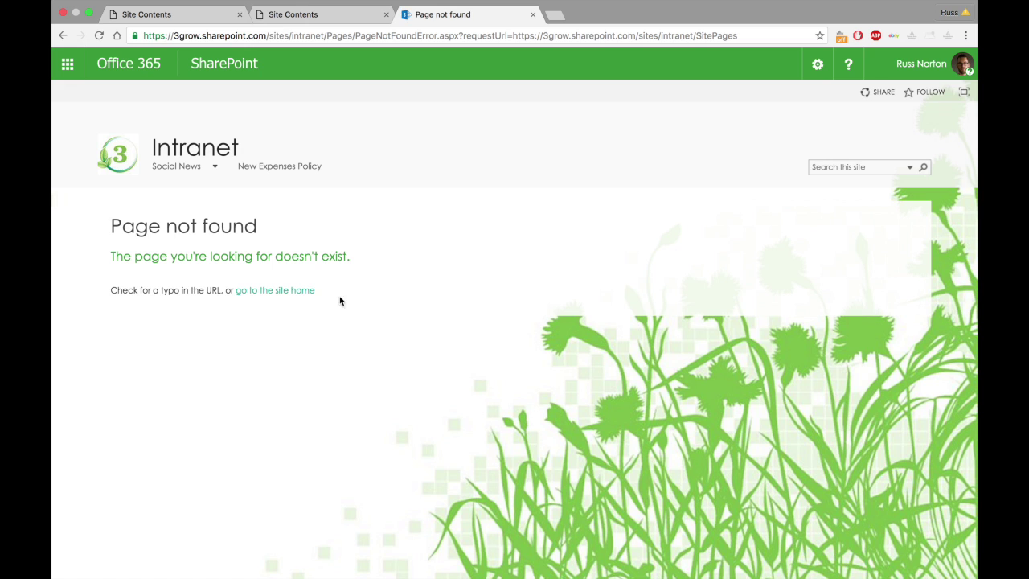
Step: Go to Site contents and open the MyDeptDocs page from the Pages library
click(250, 291)
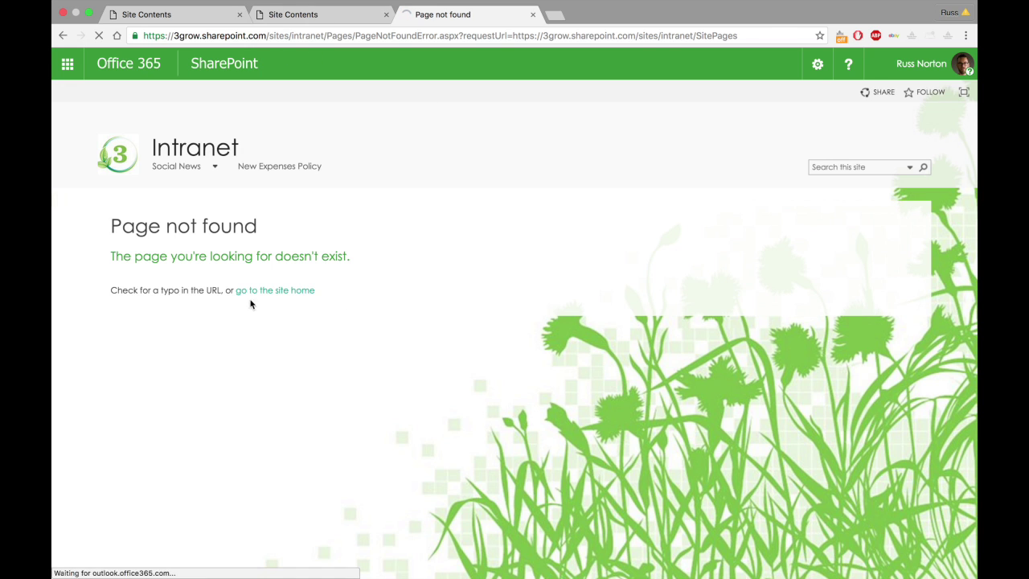
click(817, 63)
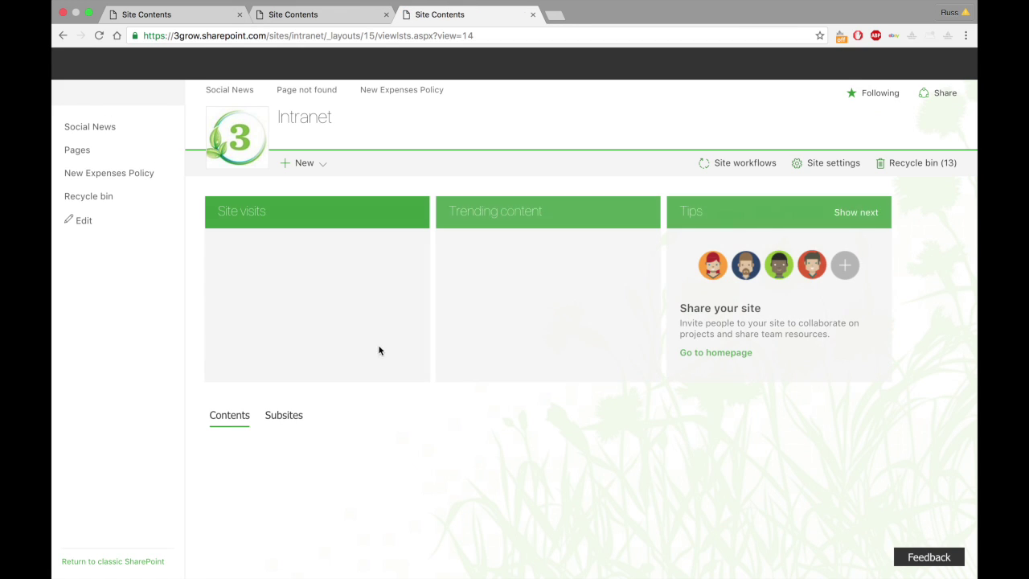
scroll(452, 346, down, 5)
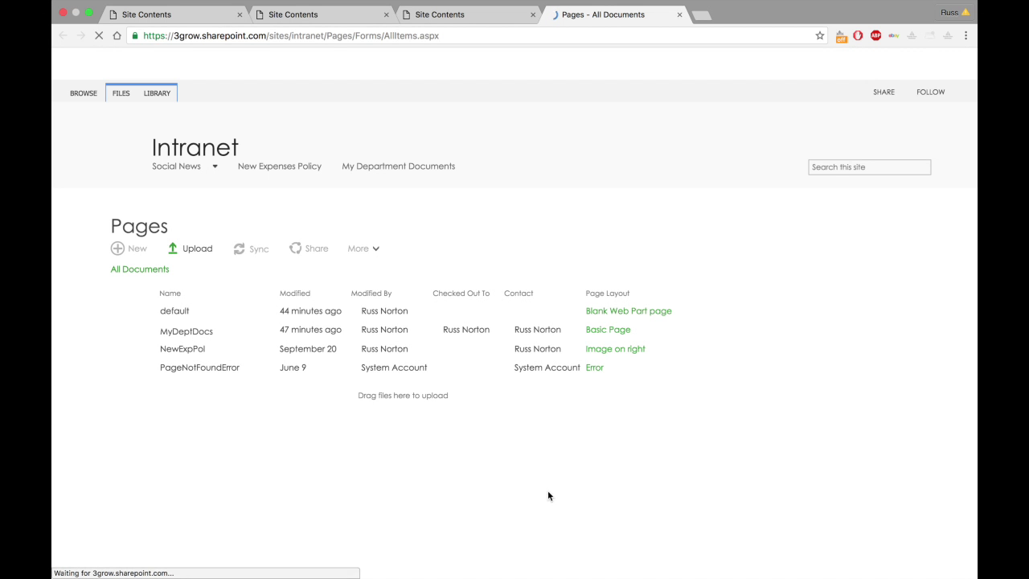
click(188, 332)
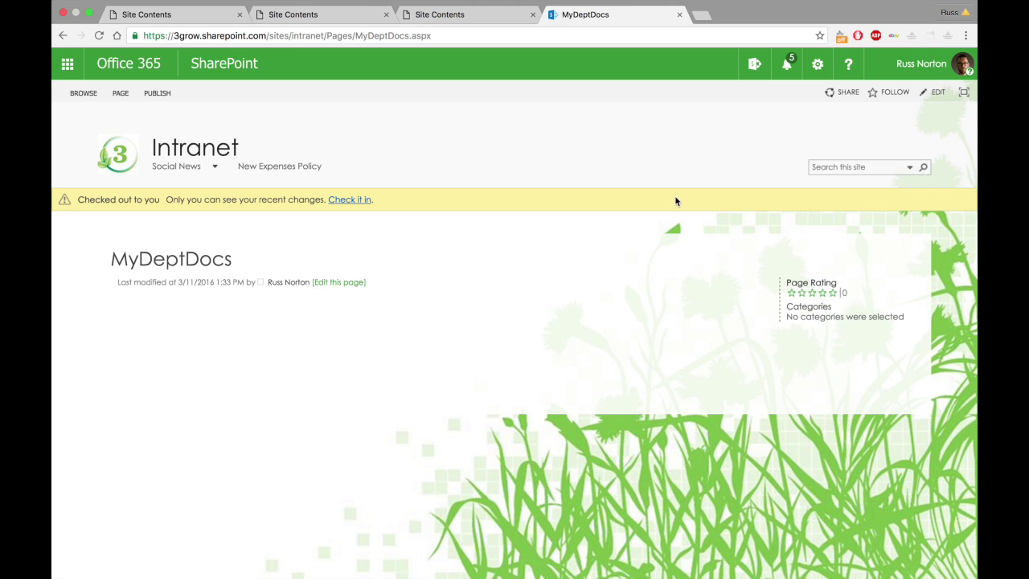
Step: Switch MyDeptDocs into edit mode with the cursor in the content area
click(818, 66)
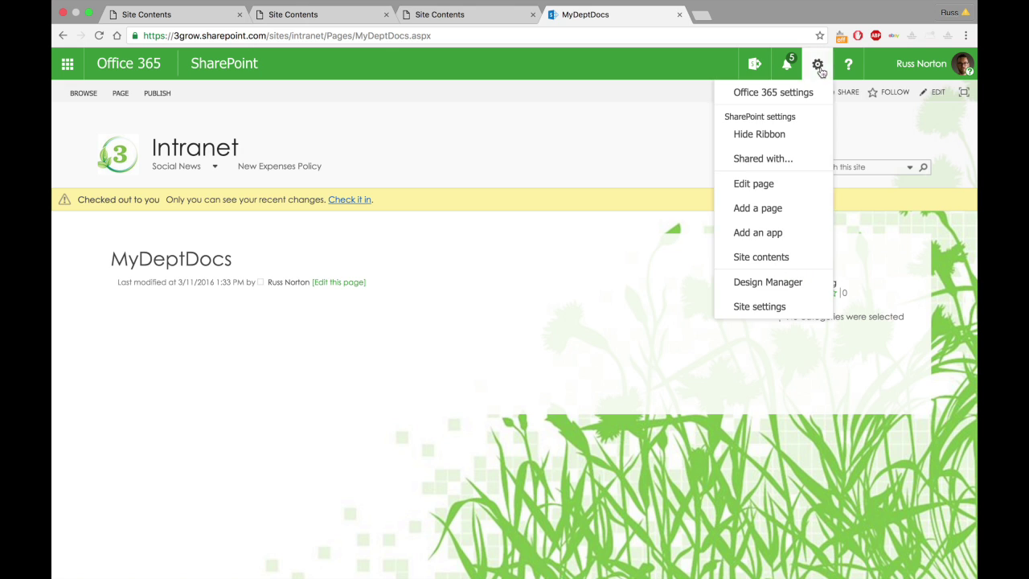
click(759, 188)
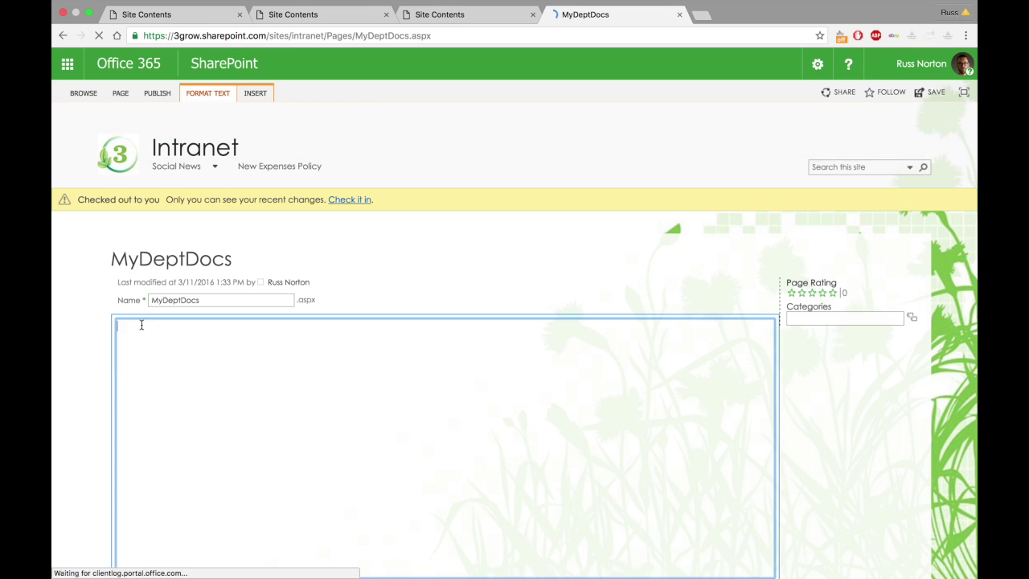
click(129, 328)
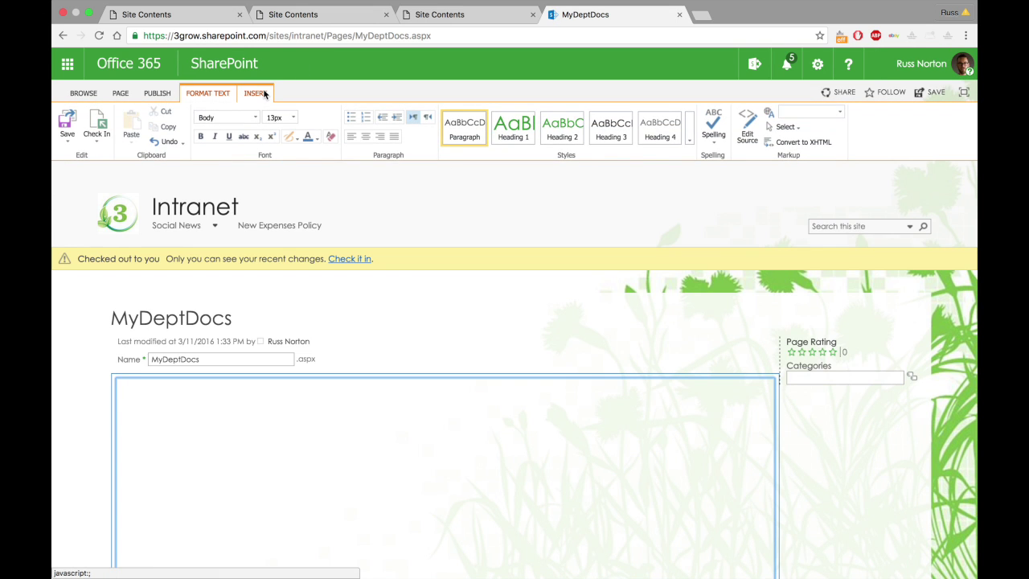
Step: Insert the Policies and Procedures library web part from the Apps category
click(264, 94)
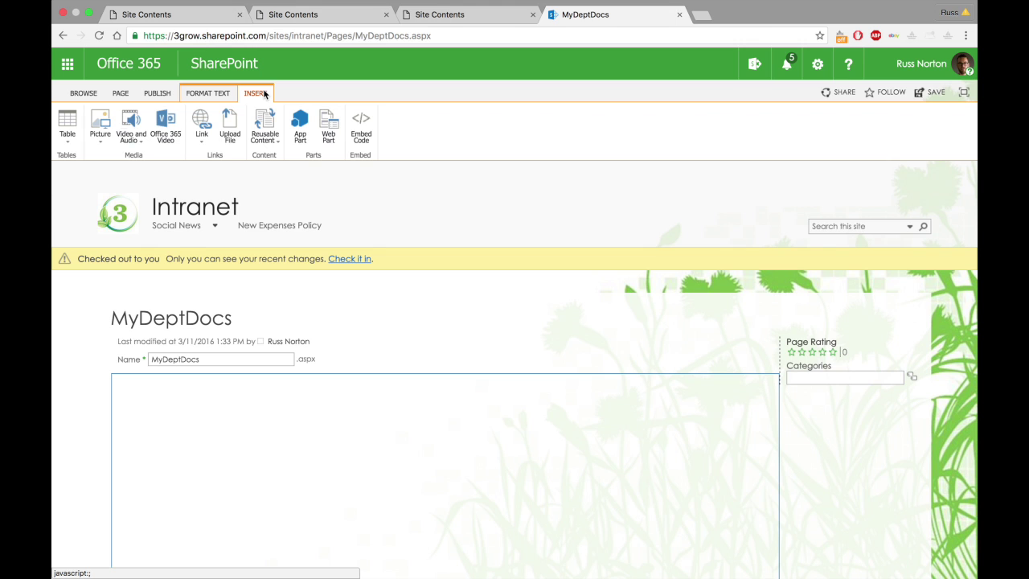
click(331, 125)
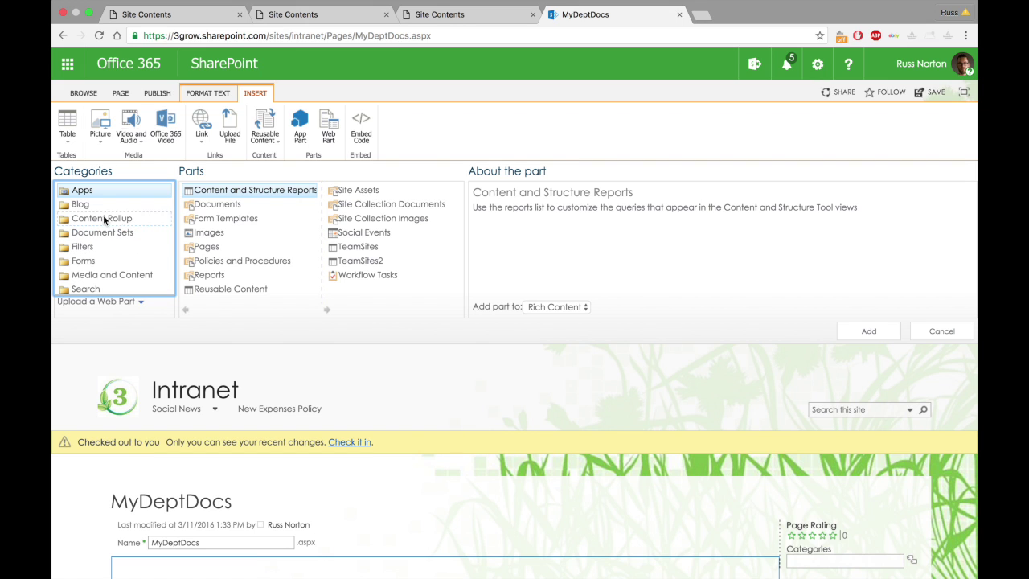
click(89, 249)
click(87, 192)
click(250, 262)
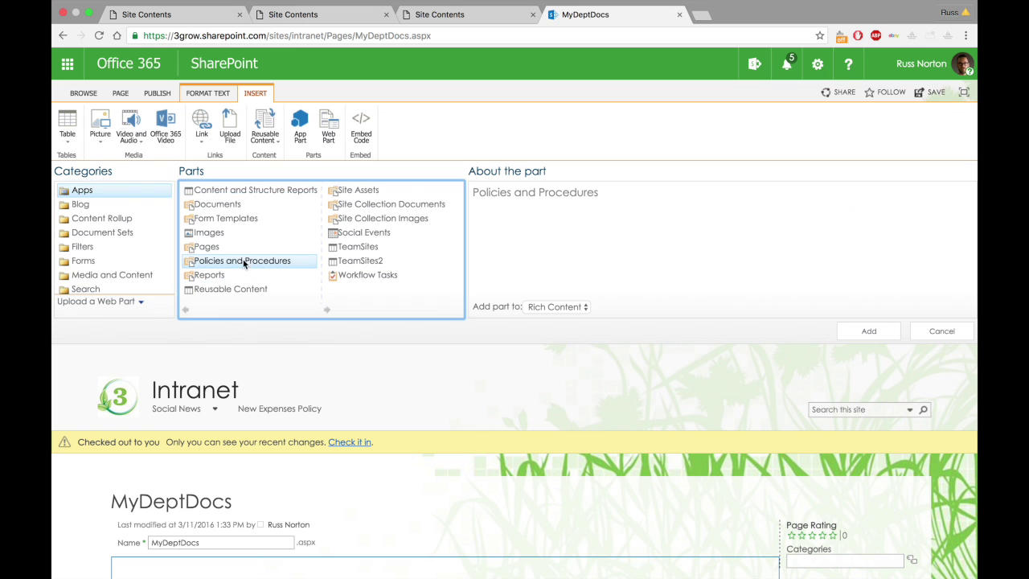
click(869, 332)
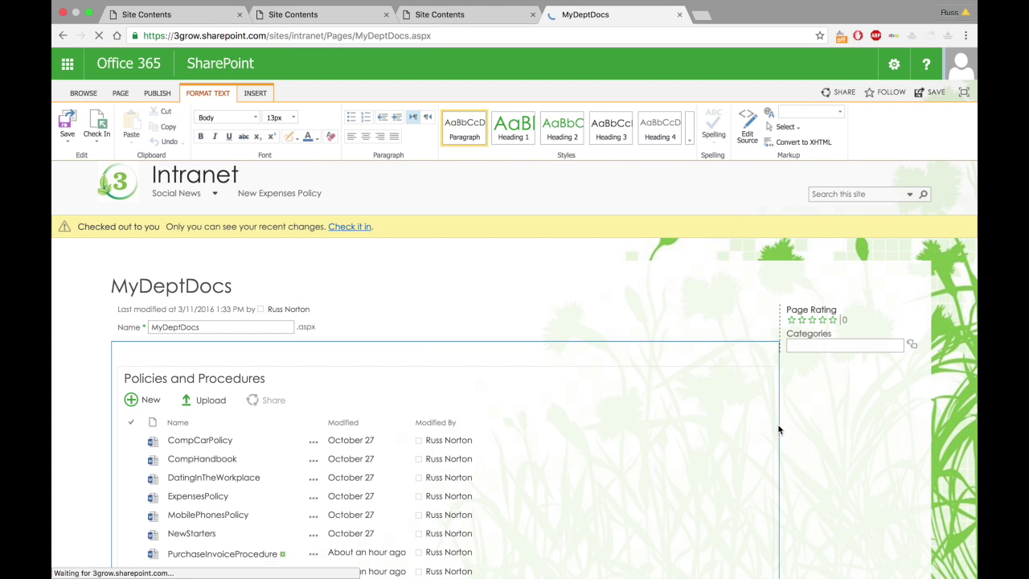
Step: Save the page, then open Edit the current view for the library web part
click(68, 144)
click(129, 186)
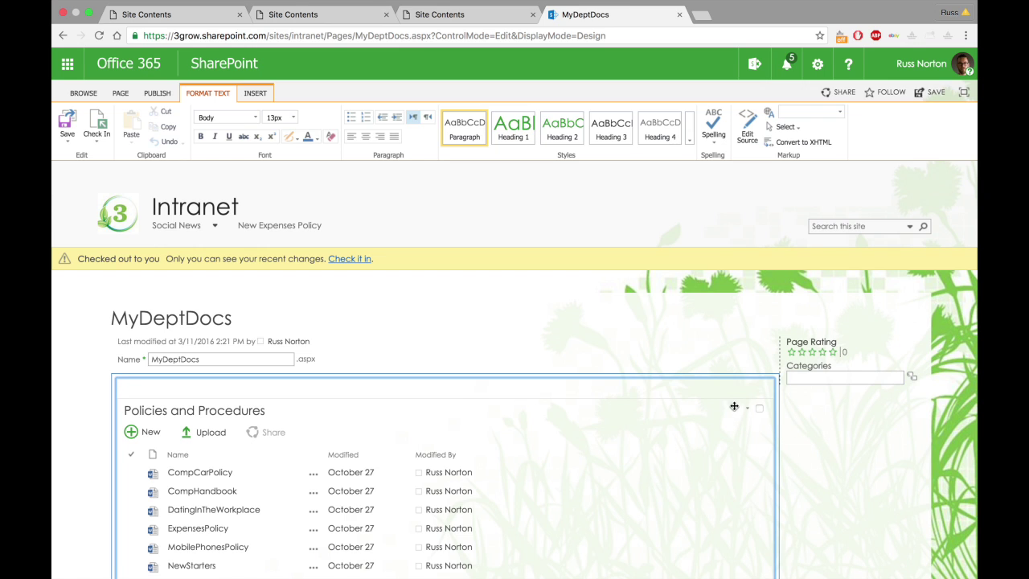
click(749, 410)
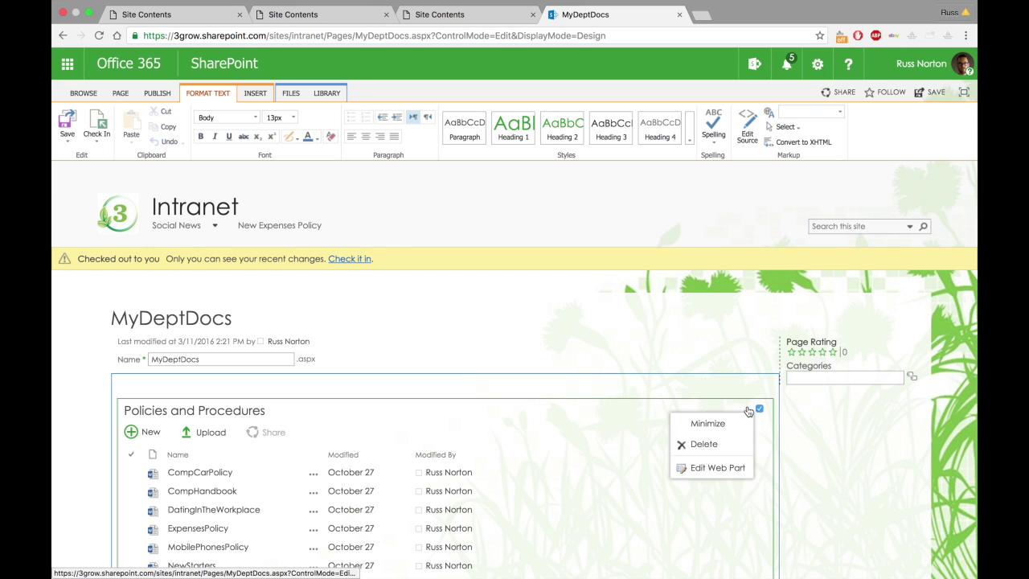
click(717, 467)
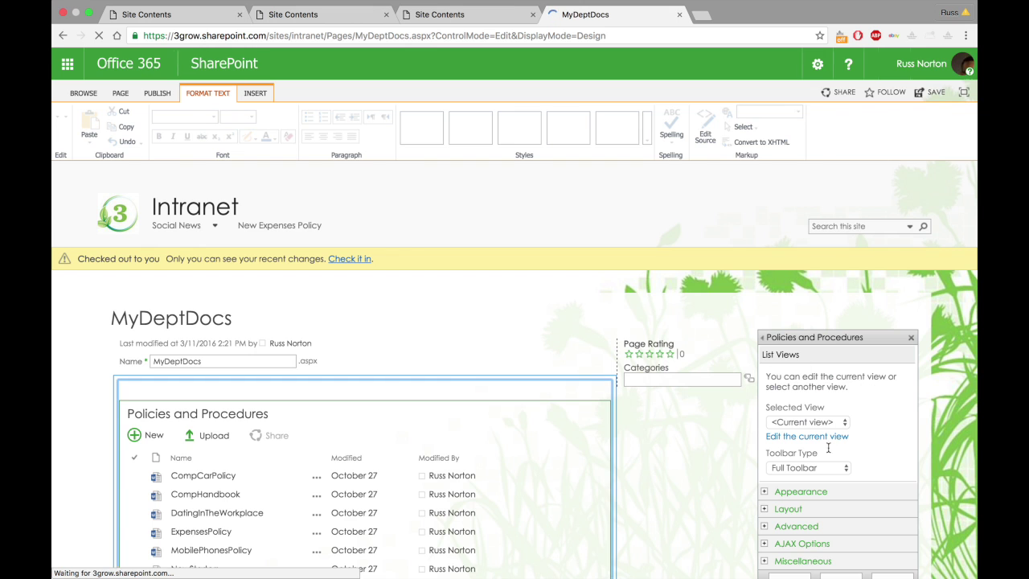
click(814, 436)
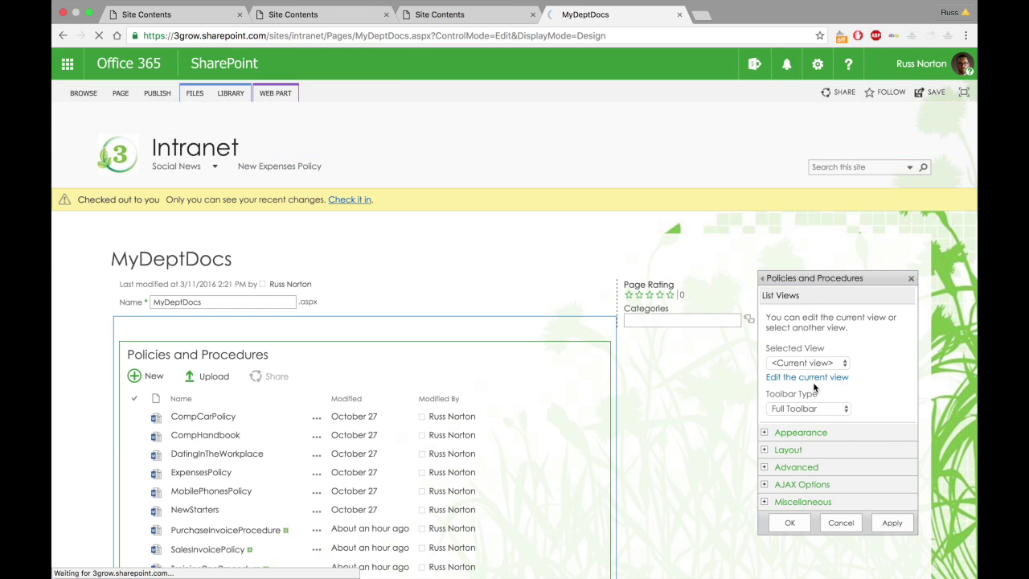
click(813, 378)
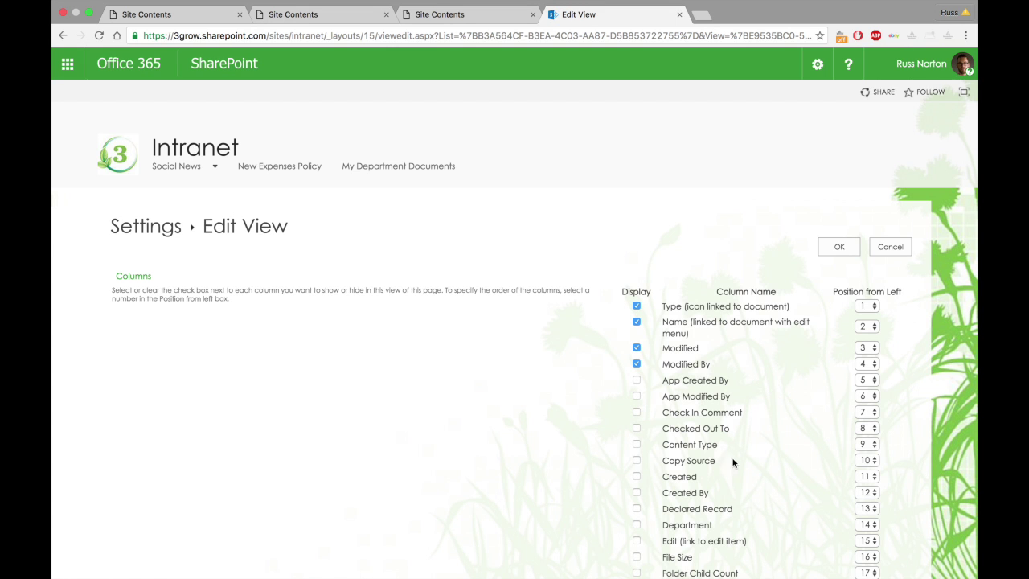
Step: Tick Display for the Department column in the view and confirm with OK
click(637, 525)
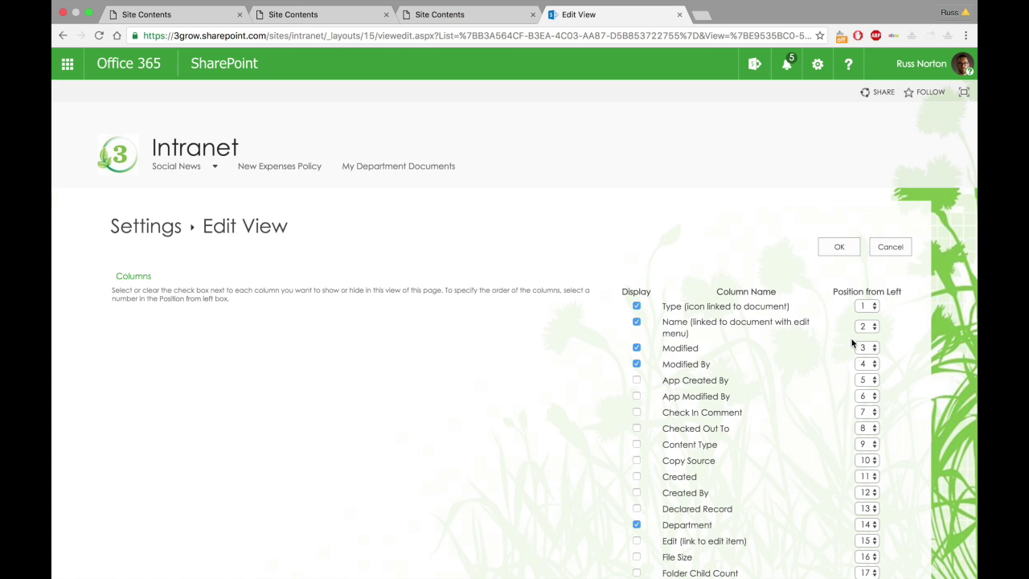
click(840, 247)
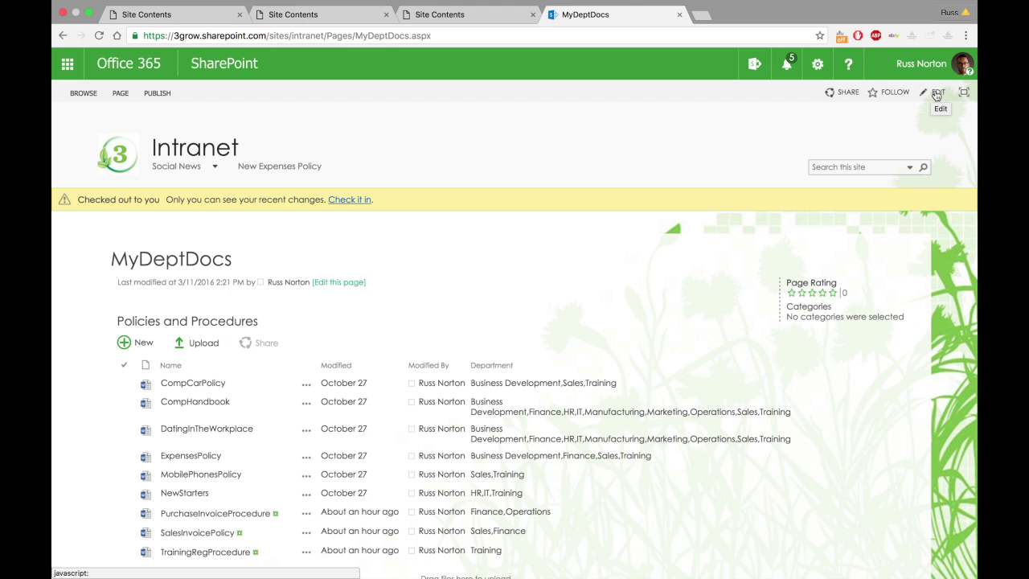
Step: Set the Policies and Procedures web part's Toolbar Type to No Toolbar
click(934, 94)
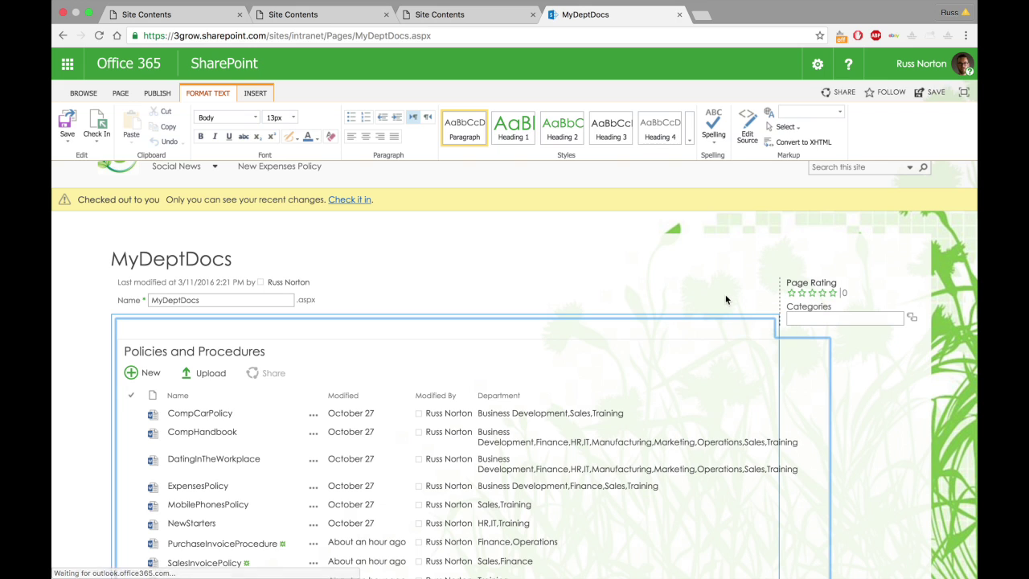
click(804, 349)
click(803, 349)
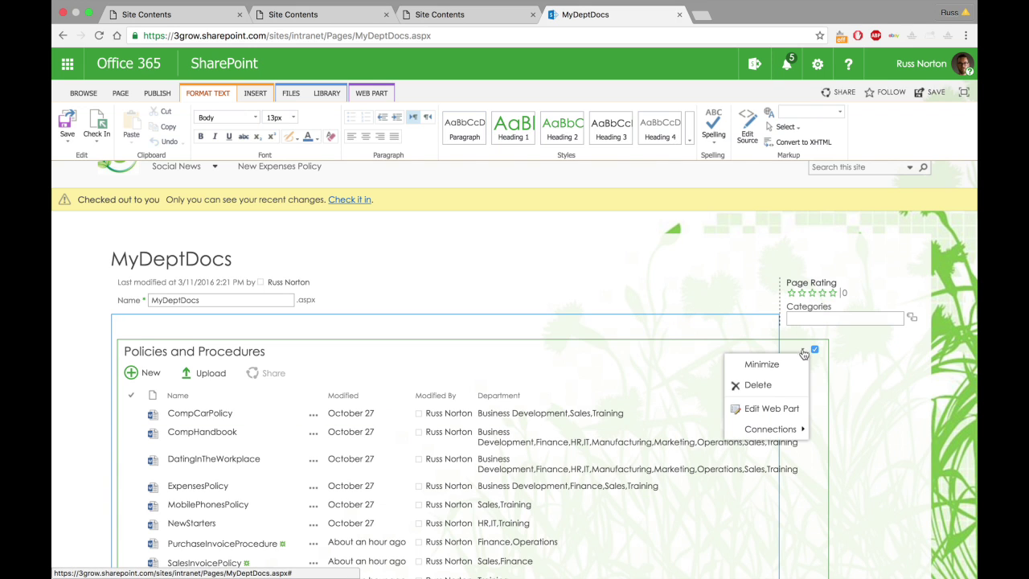
click(777, 412)
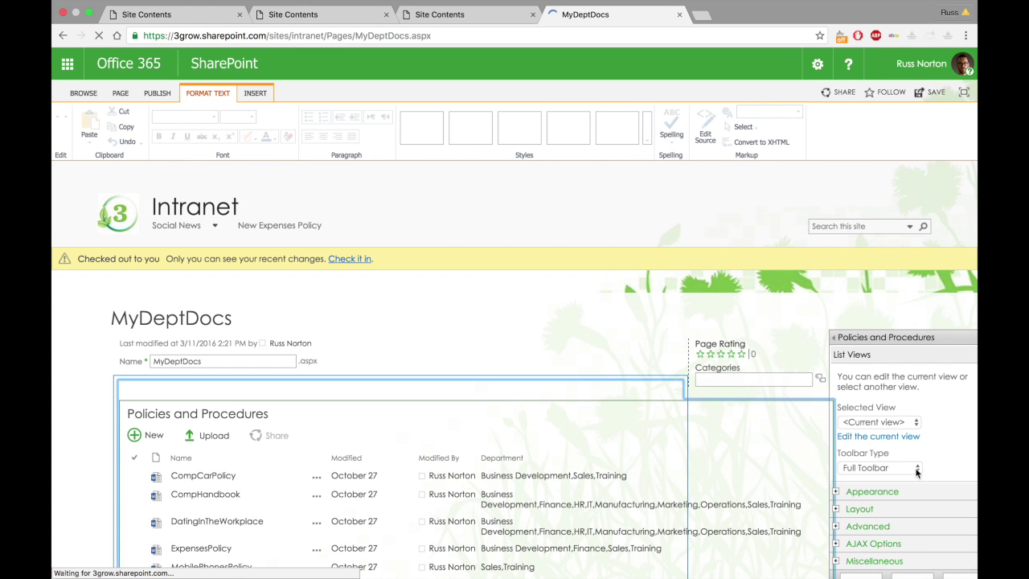
click(916, 469)
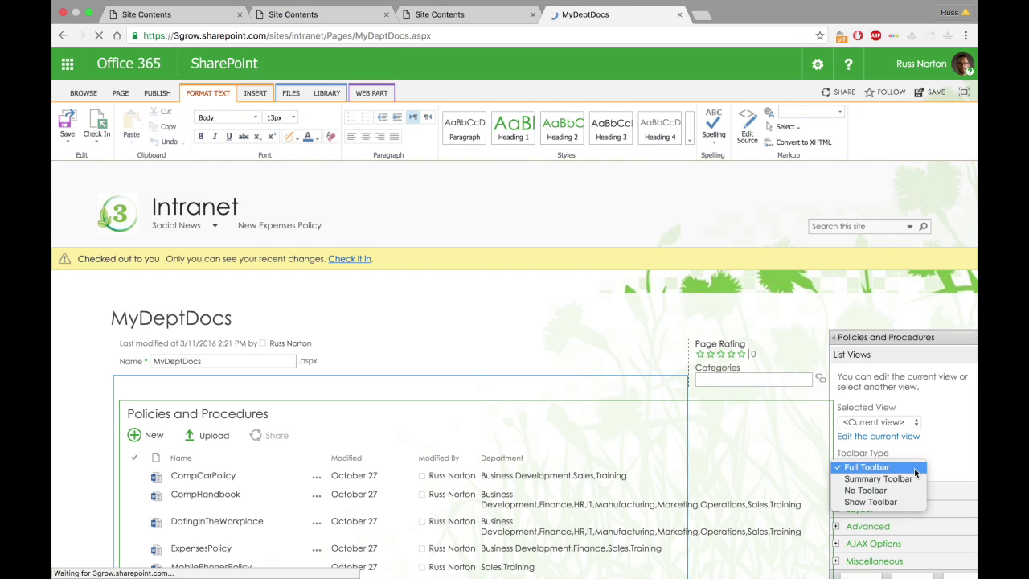
click(869, 491)
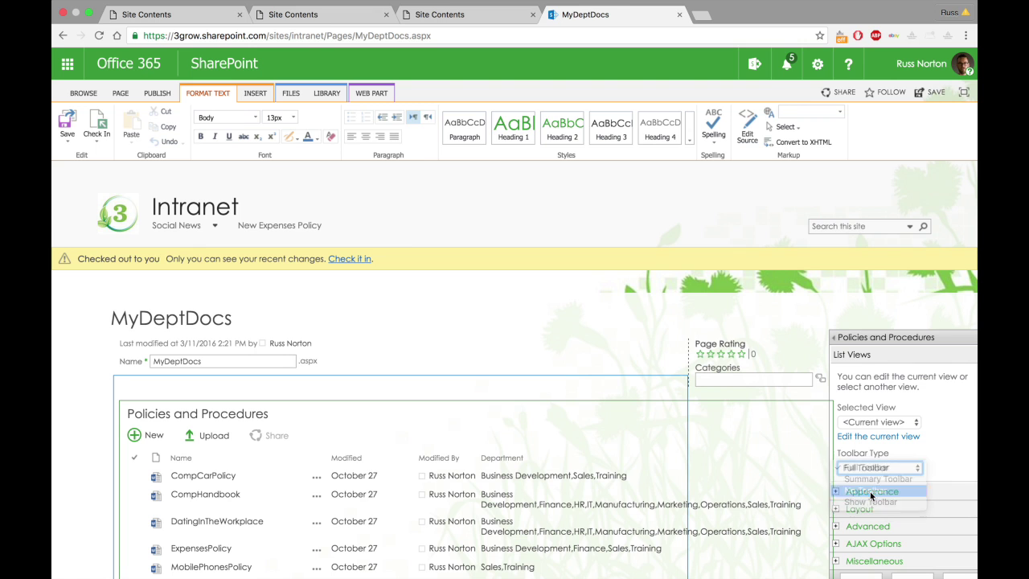
Step: Place the cursor in the empty zone below the list to add content
scroll(938, 463, down, 3)
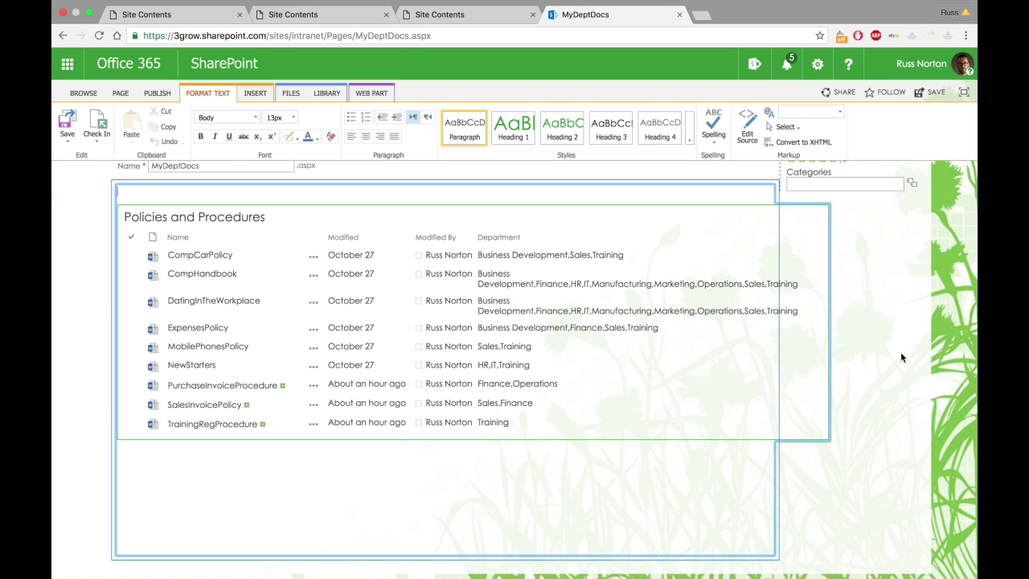
scroll(901, 357, down, 1)
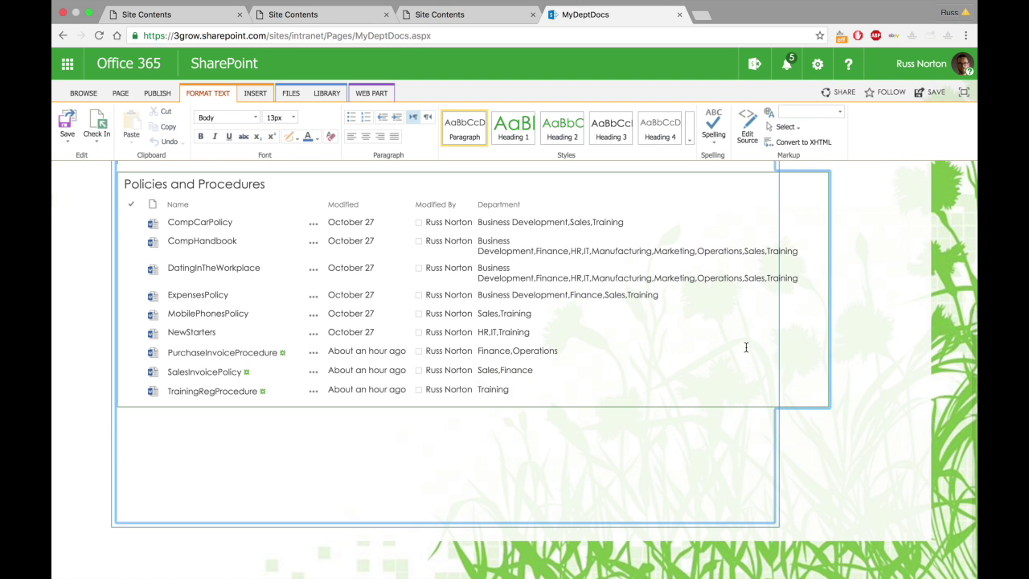
click(161, 436)
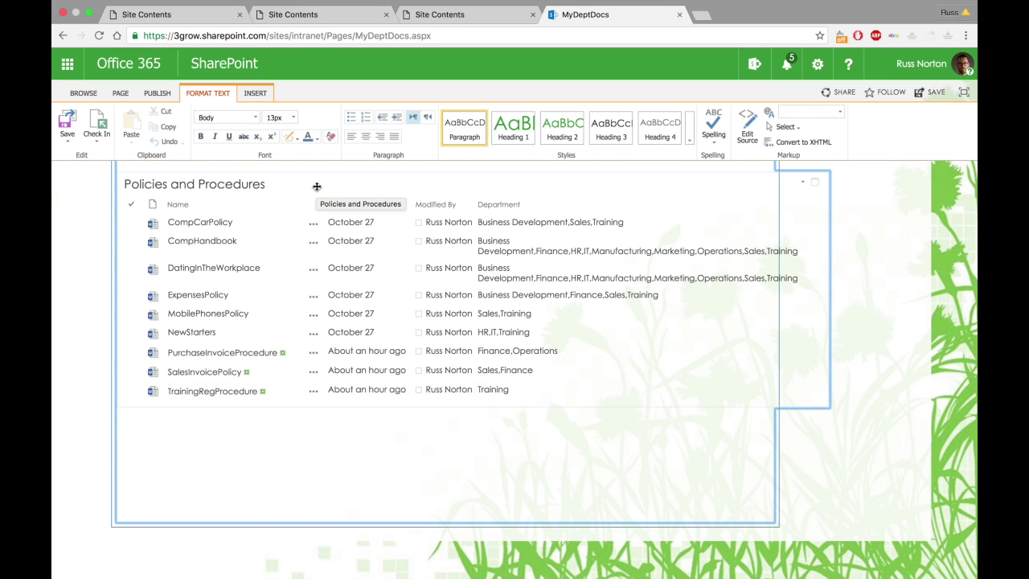
click(255, 95)
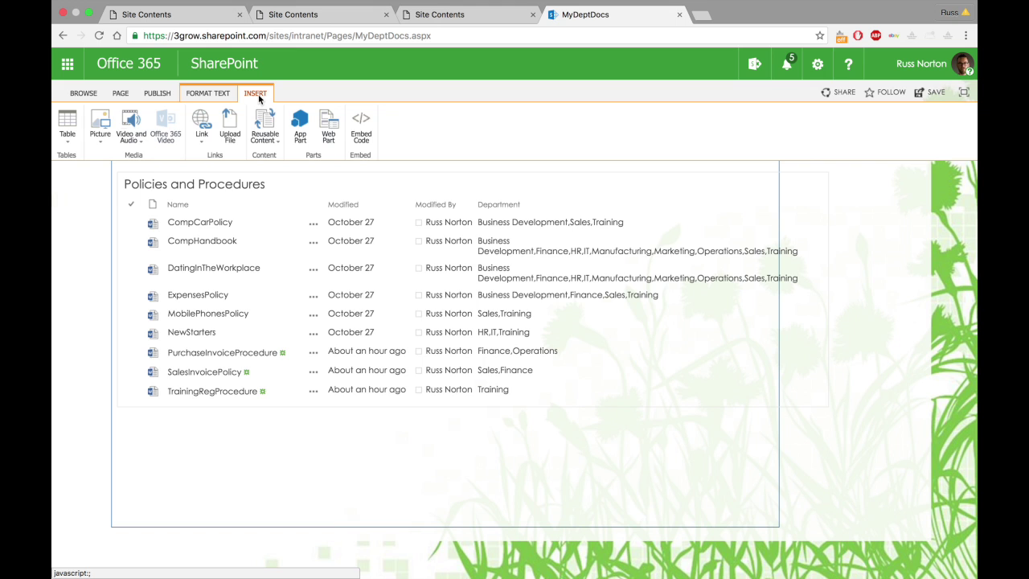
Step: Add the Current User Filter web part from the Filters category below the list
click(329, 125)
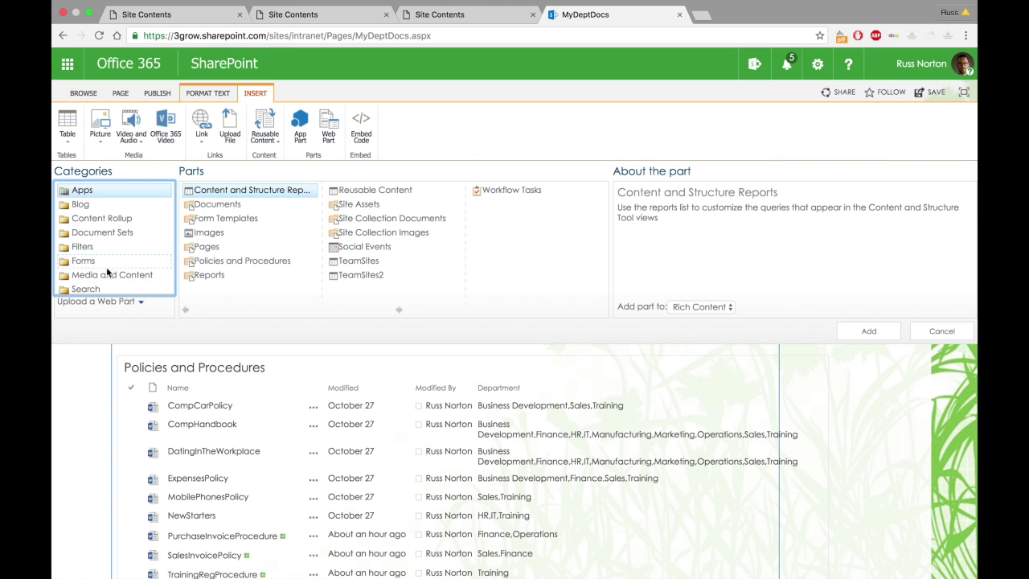
click(88, 247)
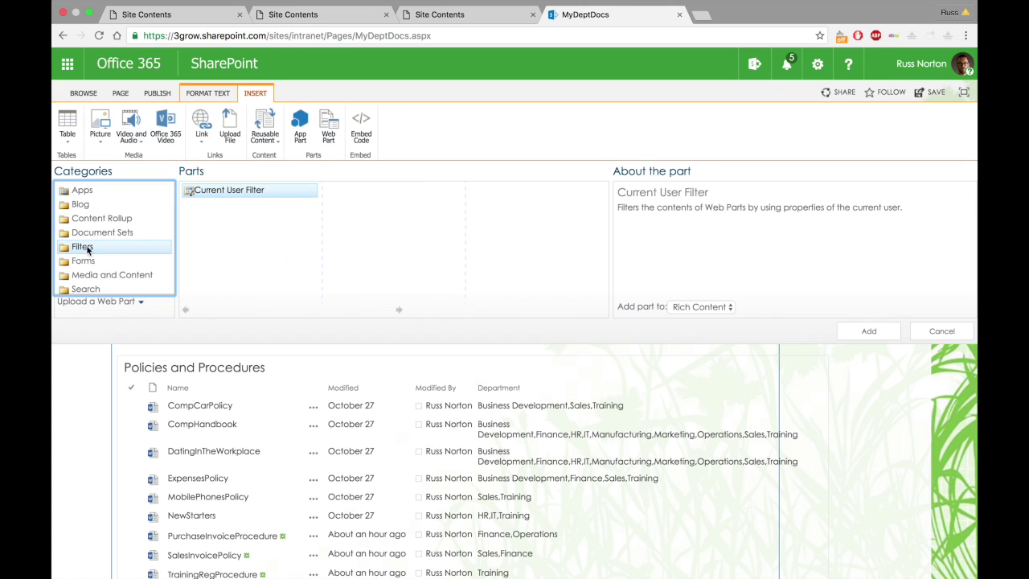
click(232, 193)
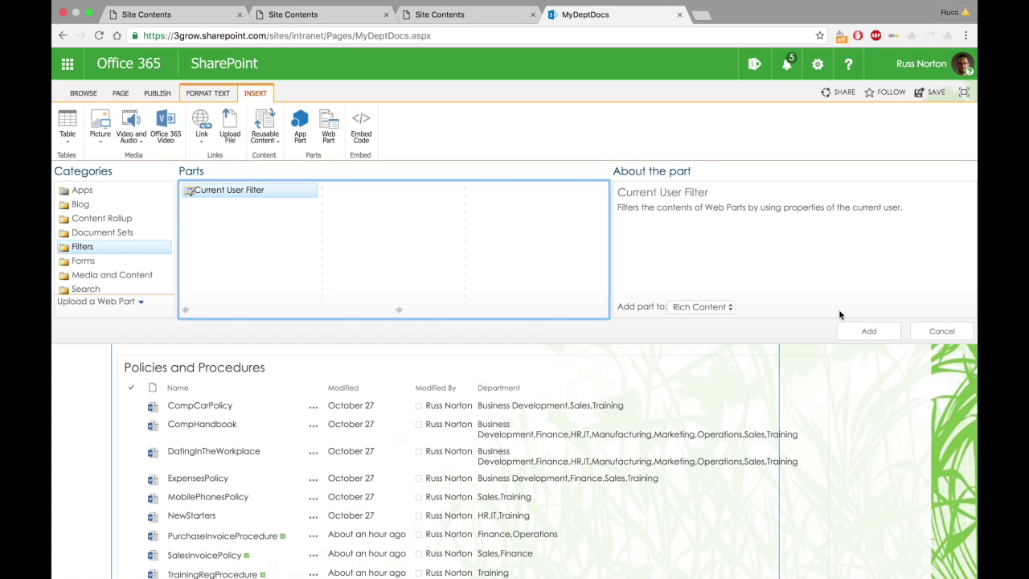
click(867, 332)
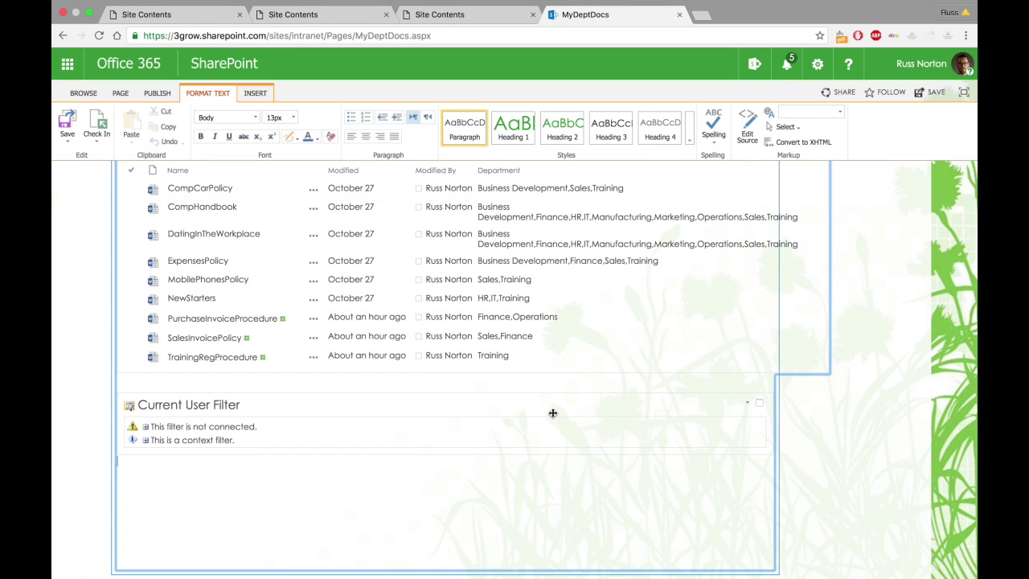
Step: Rename the filter with 'Deprtment Filter' and retitle the web part 'Current User WP'
click(748, 405)
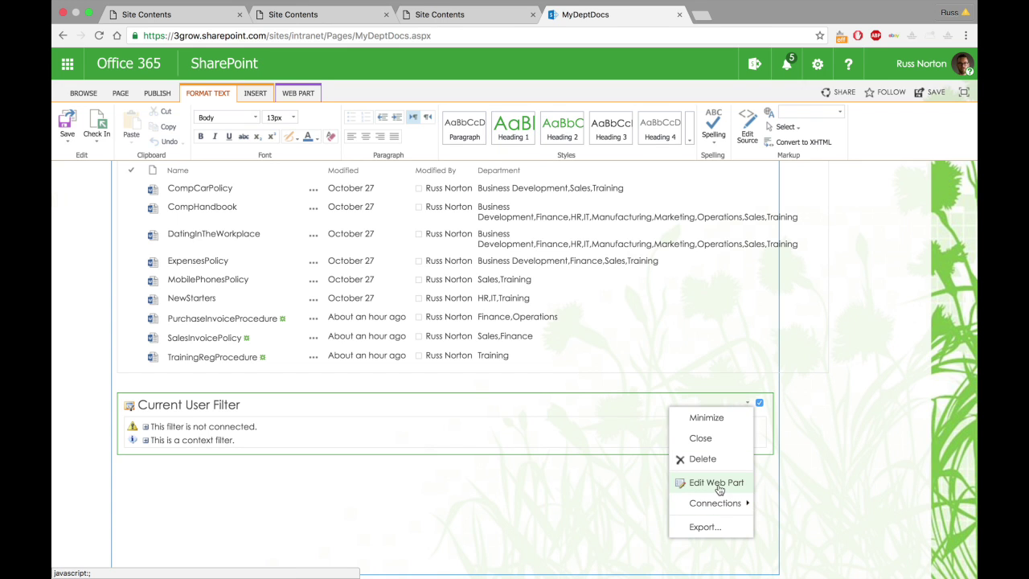
click(718, 487)
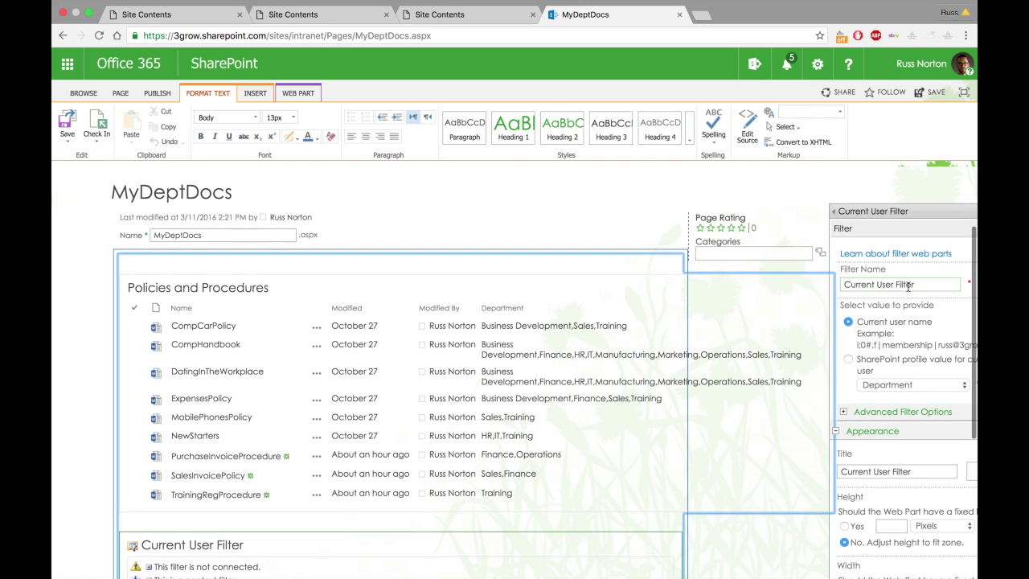
double_click(907, 285)
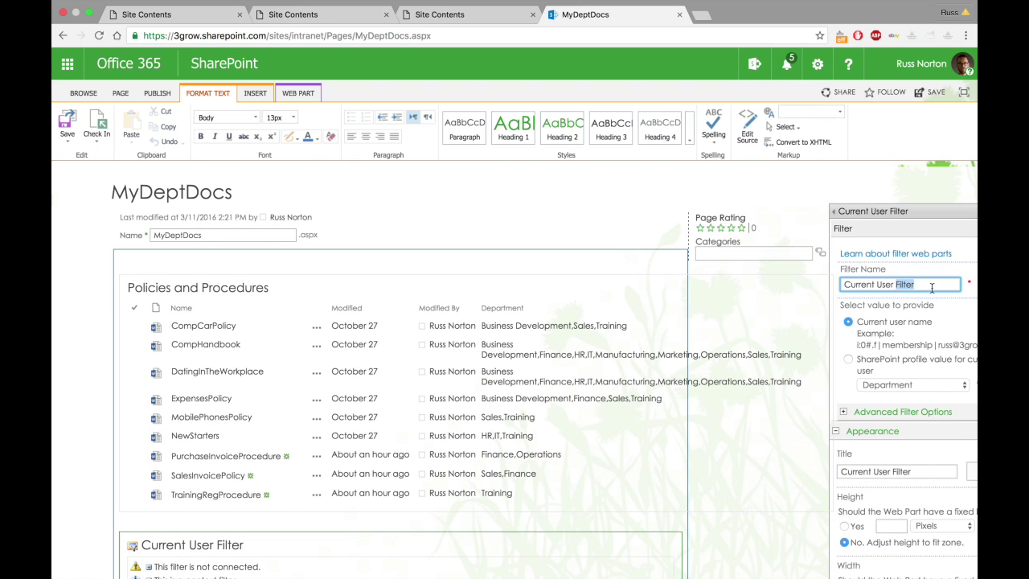
text(Deprtment)
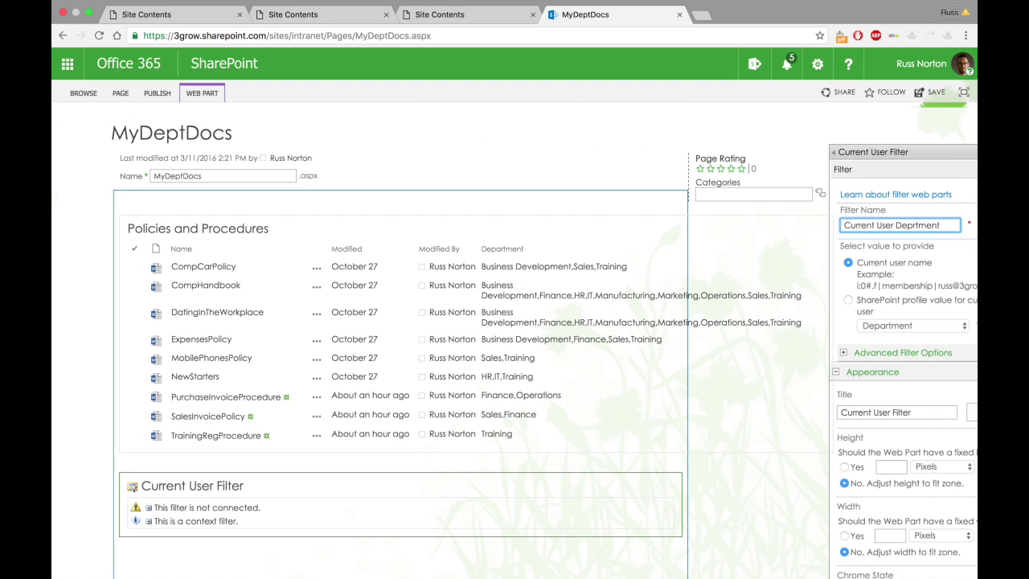
text( Filter)
double_click(905, 412)
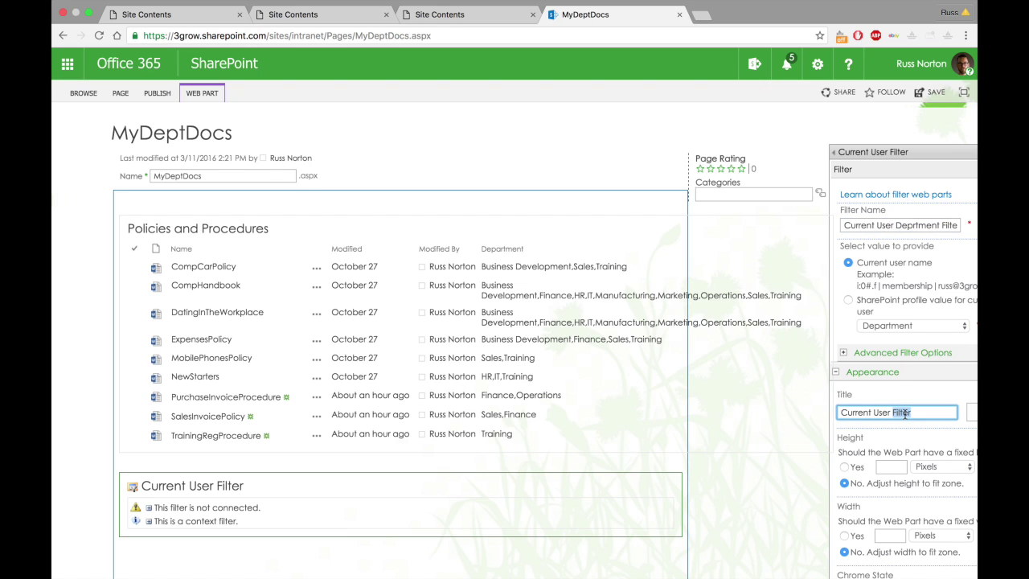
text(WP)
Step: Make the filter provide the user's Department profile value and apply with OK
click(849, 300)
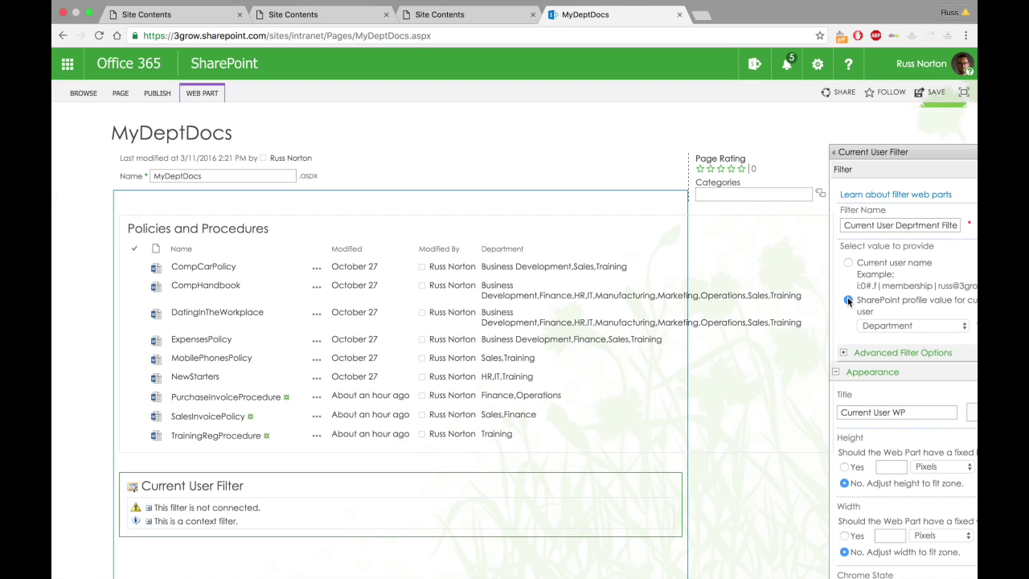
click(964, 327)
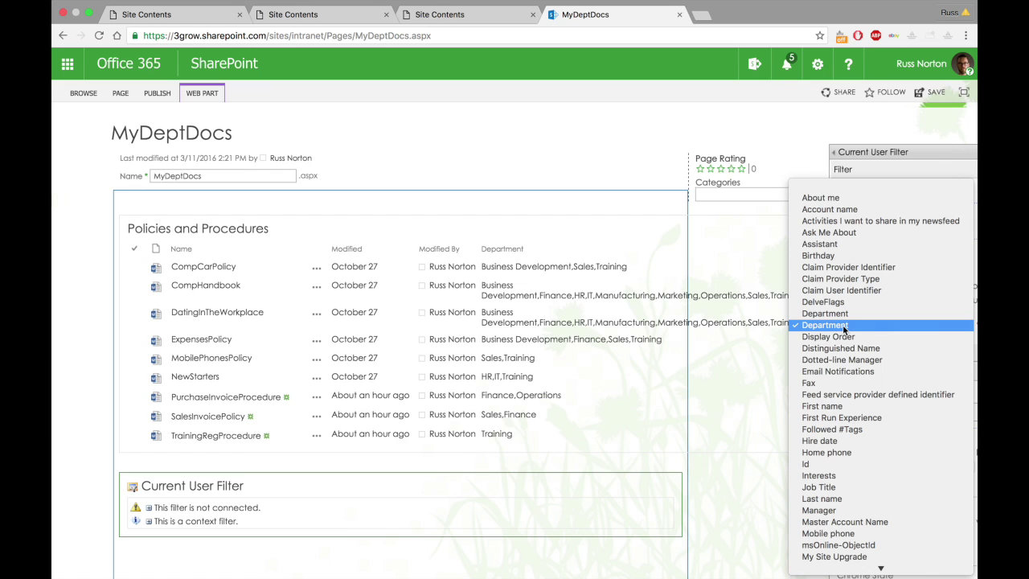
click(844, 327)
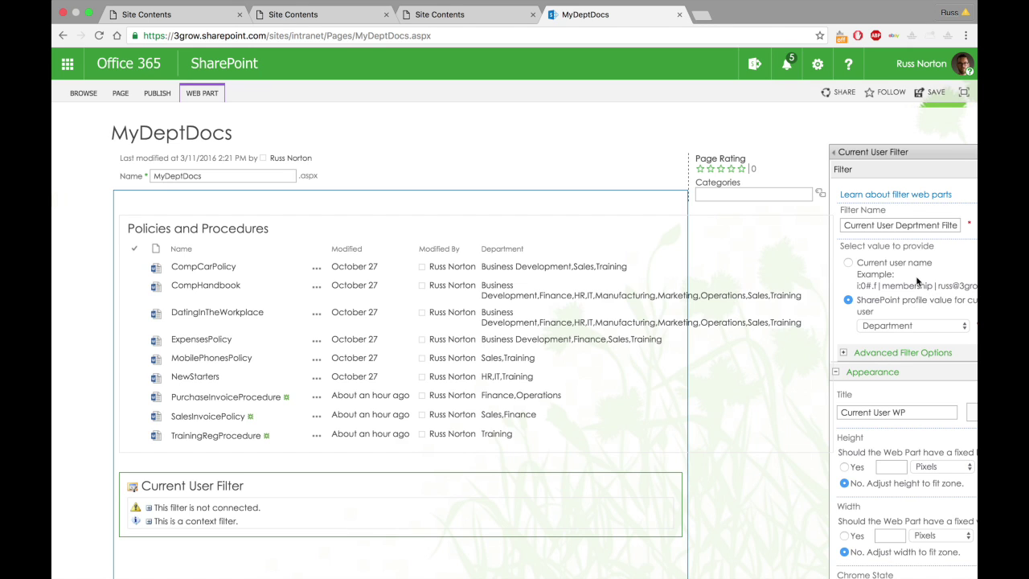
scroll(919, 278, down, 5)
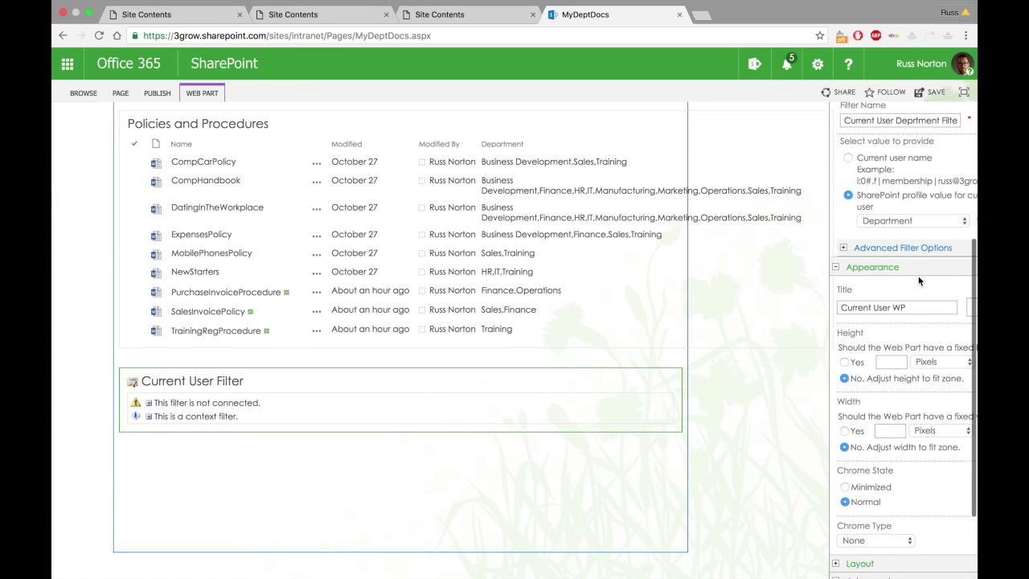
scroll(917, 276, up, 3)
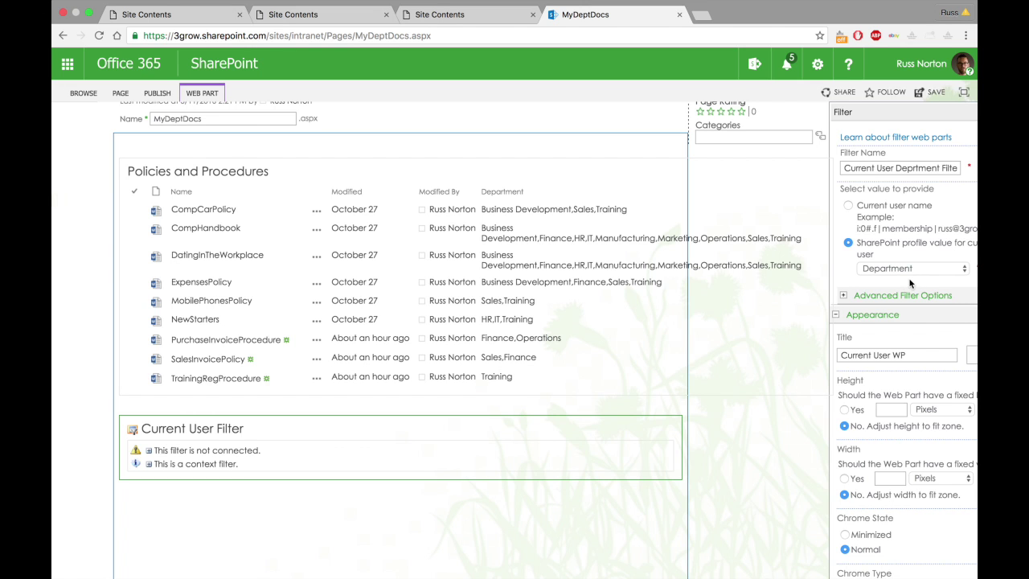
scroll(912, 280, down, 1)
scroll(913, 281, down, 3)
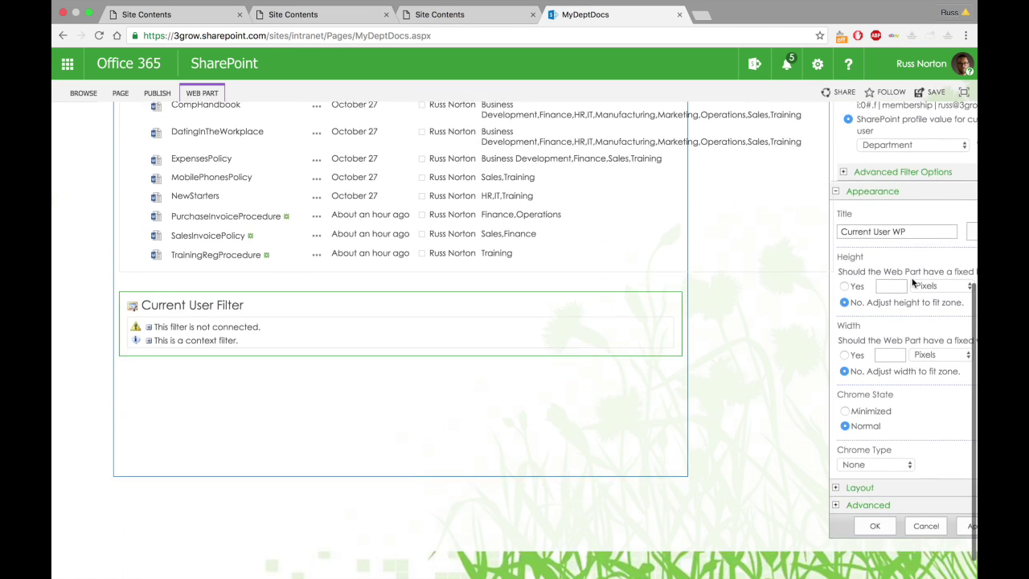
click(876, 526)
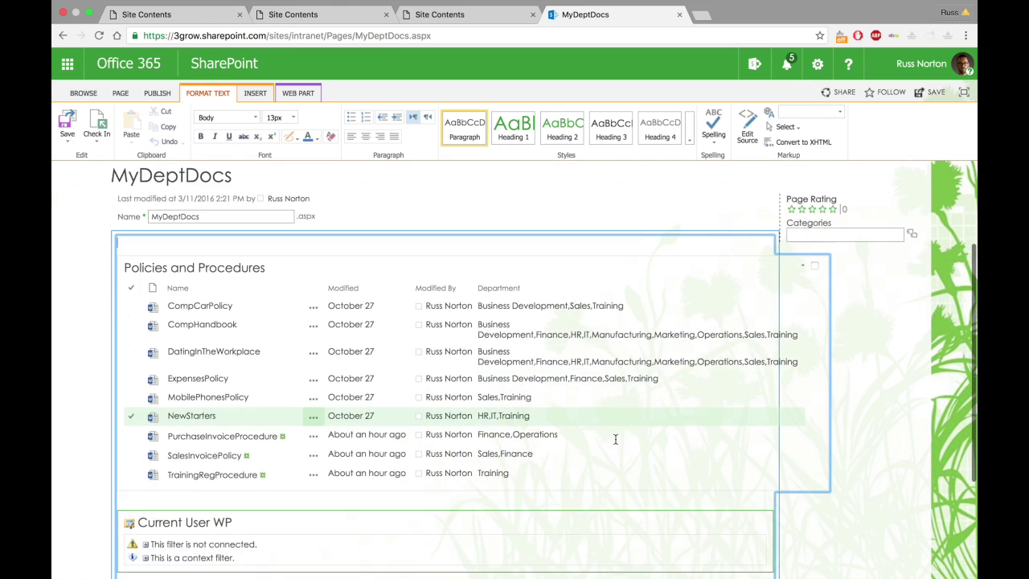
Step: From Current User WP's menu, choose Connections > Send Filter Values To > Policies and Procedures
click(802, 274)
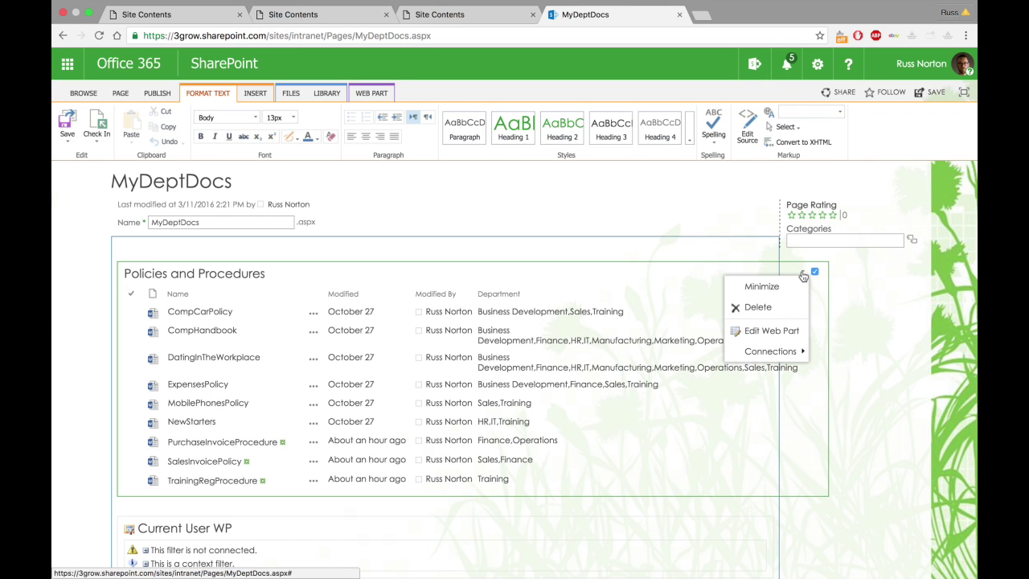
mouse_move(768, 354)
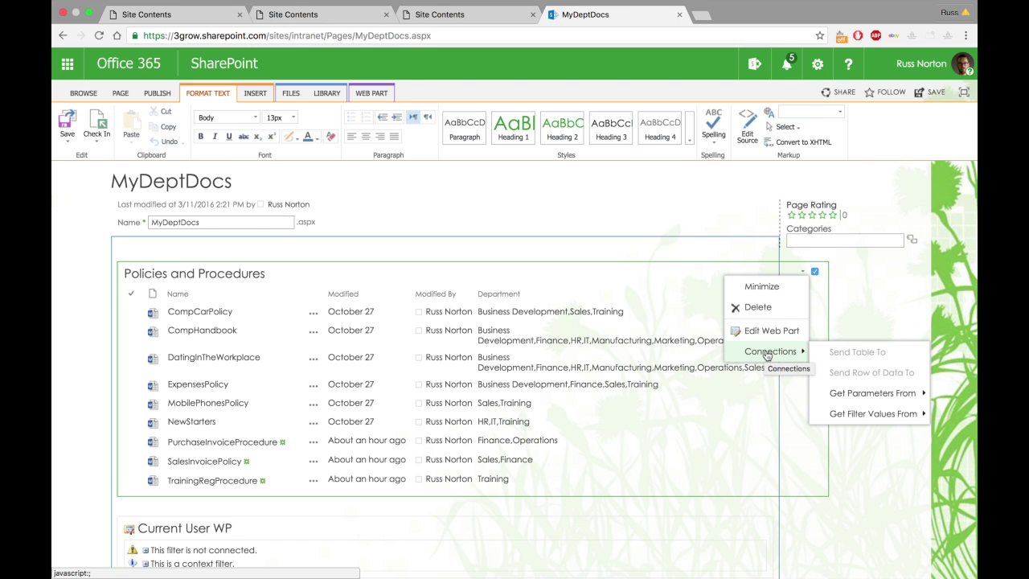
mouse_move(862, 421)
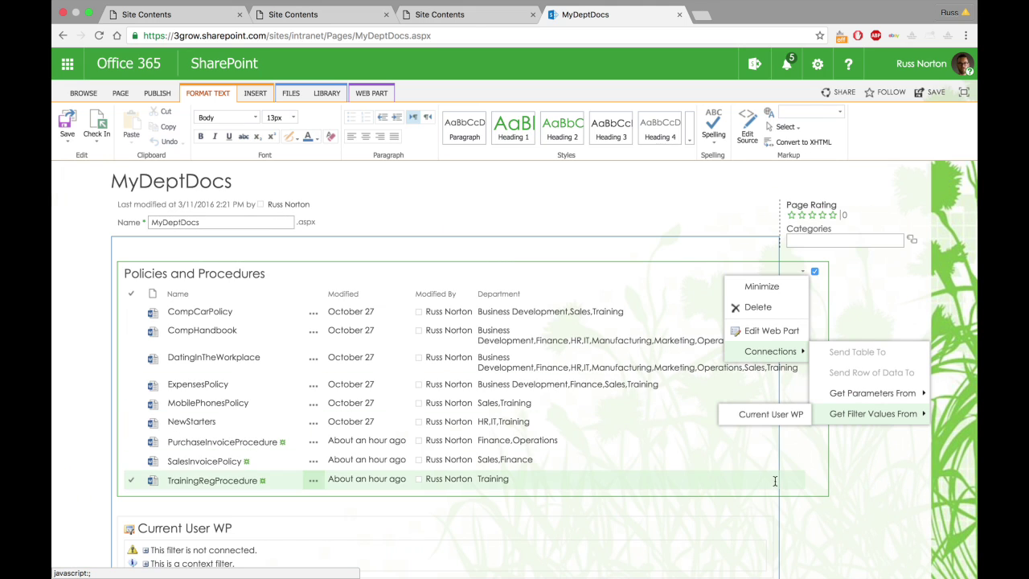
scroll(775, 481, down, 3)
click(747, 395)
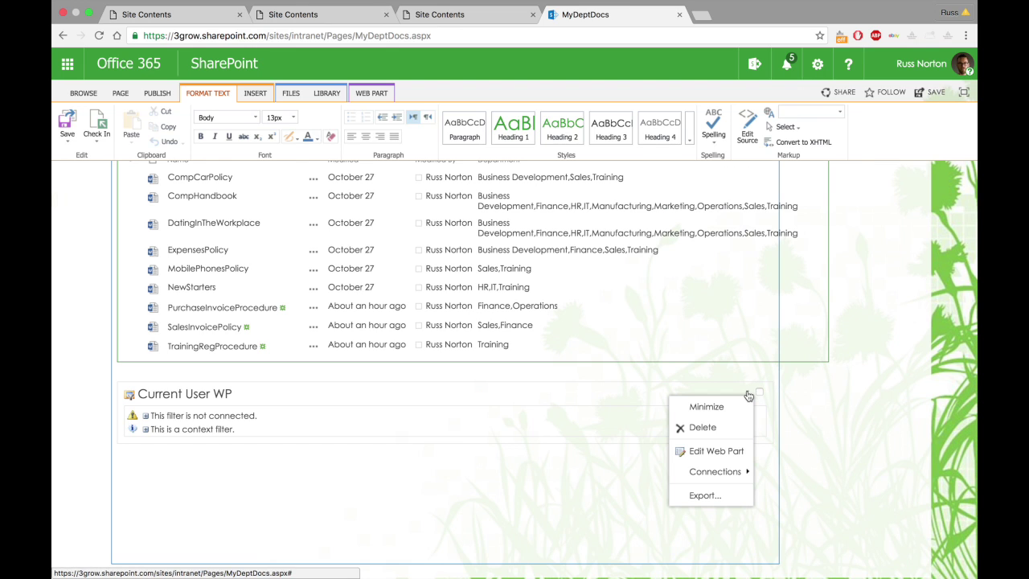
mouse_move(715, 474)
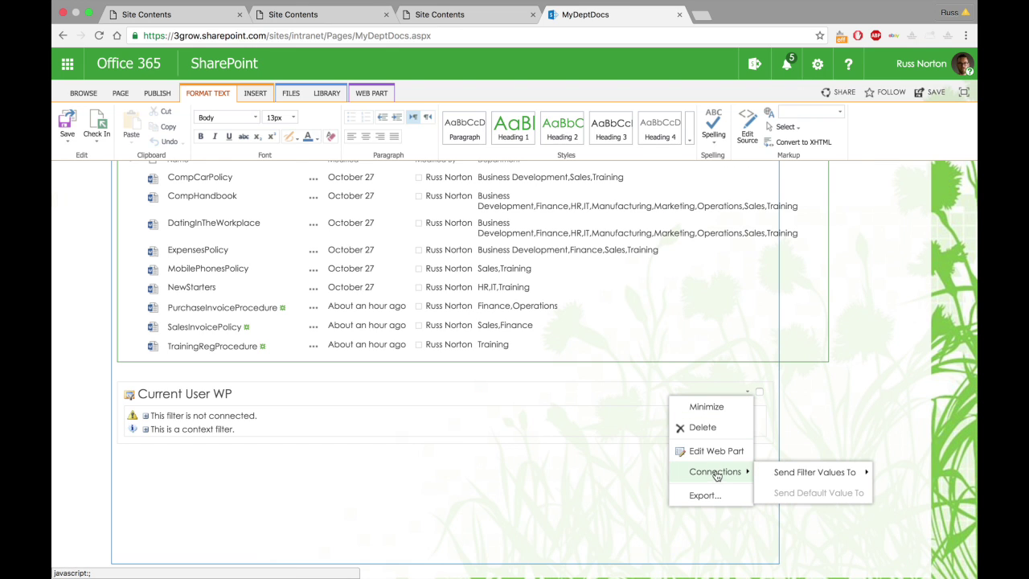
mouse_move(791, 477)
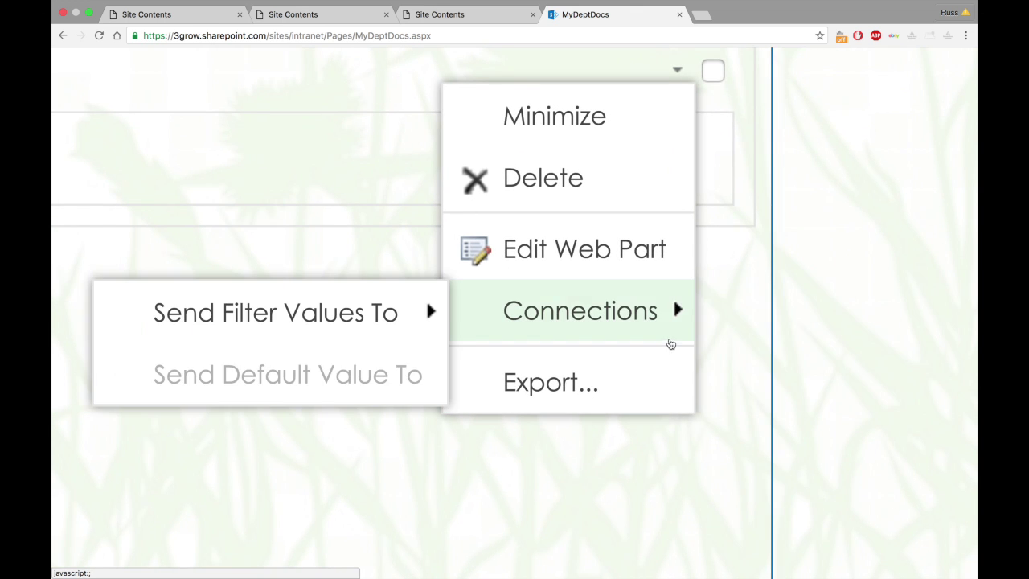
mouse_move(408, 314)
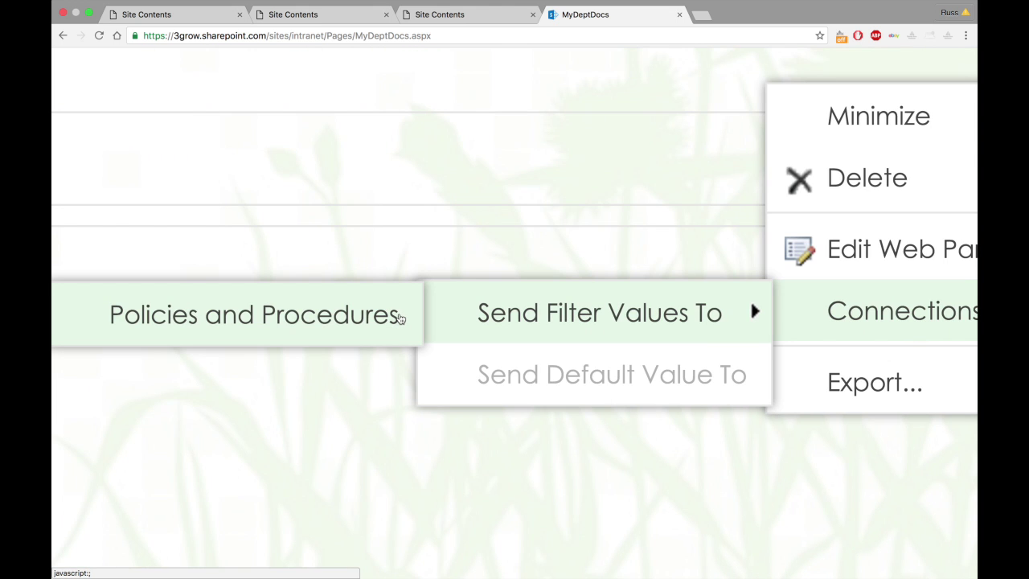
click(400, 316)
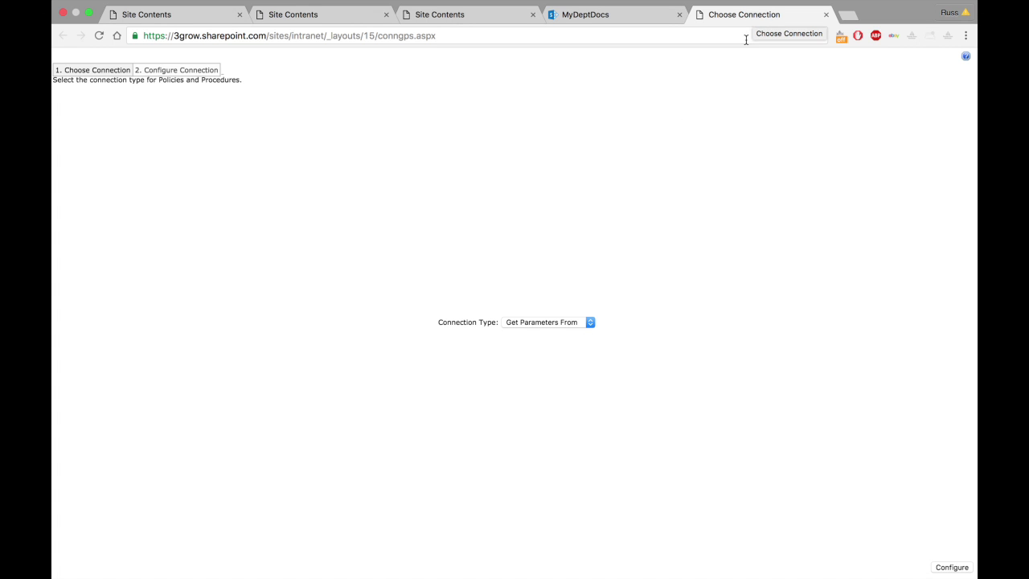
Step: Set connection type to Get Filter Values From and map it to the Department column
click(590, 322)
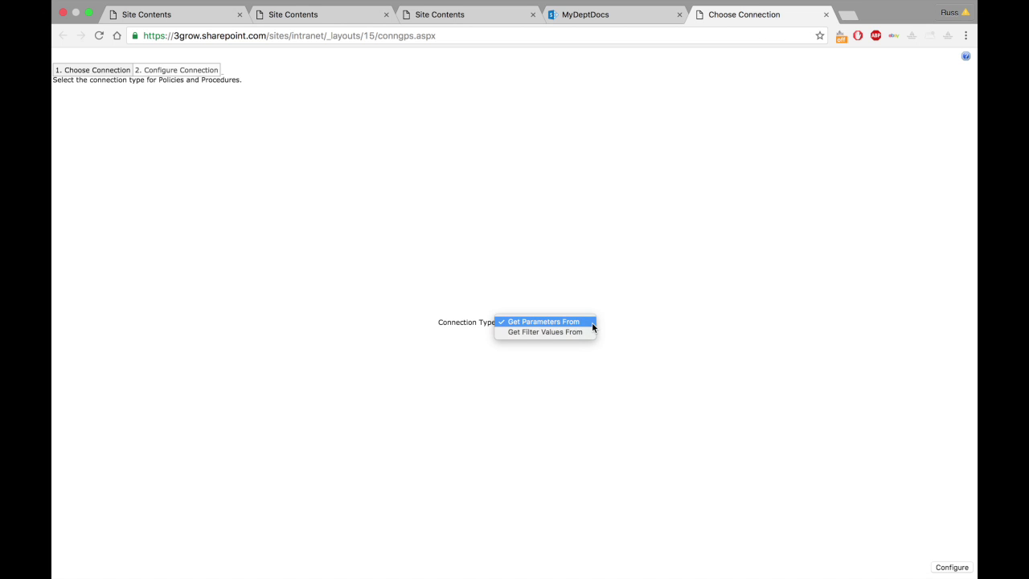
click(552, 332)
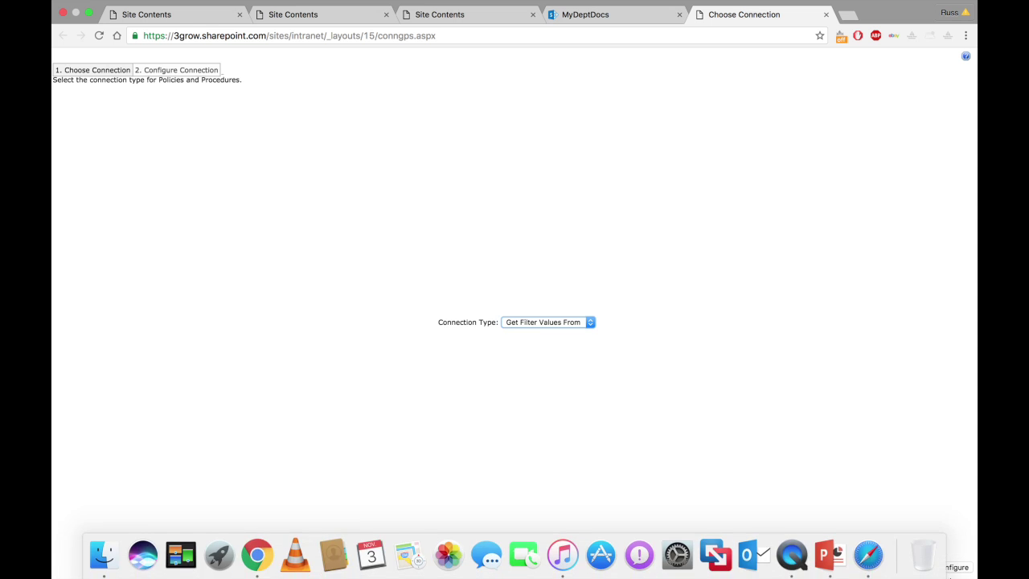
drag(750, 17, 639, 133)
drag(666, 76, 719, 11)
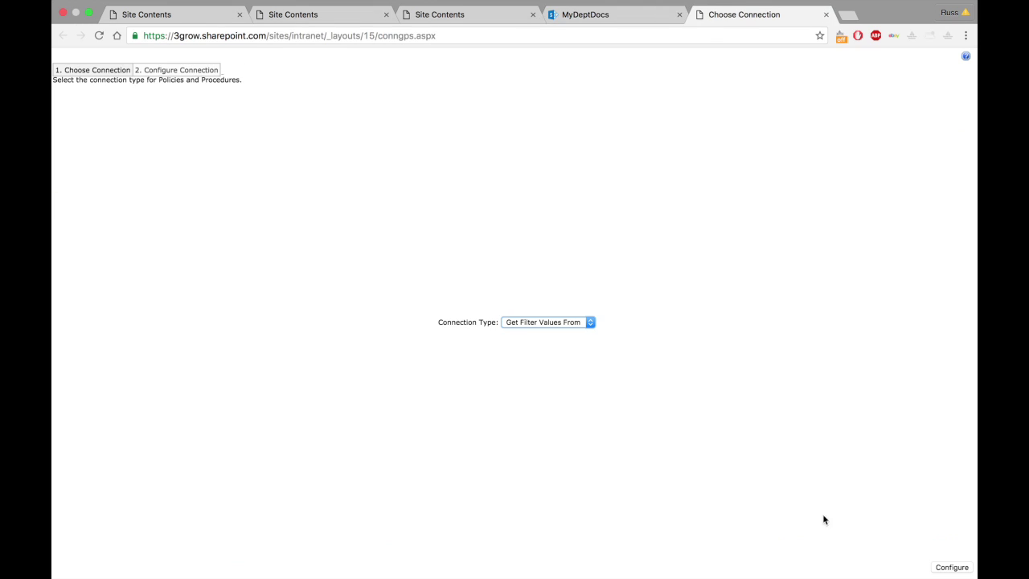
click(957, 567)
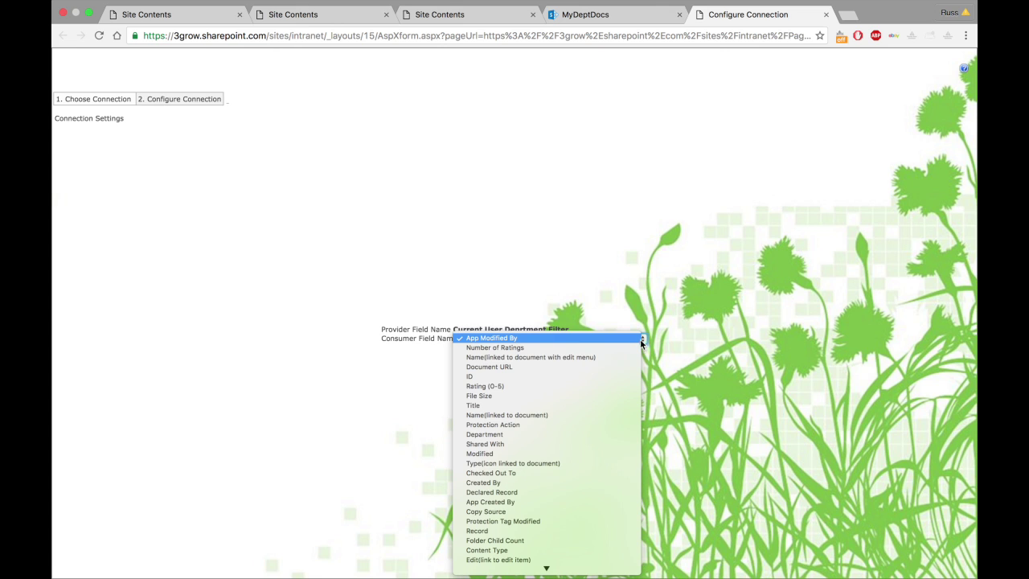
click(499, 435)
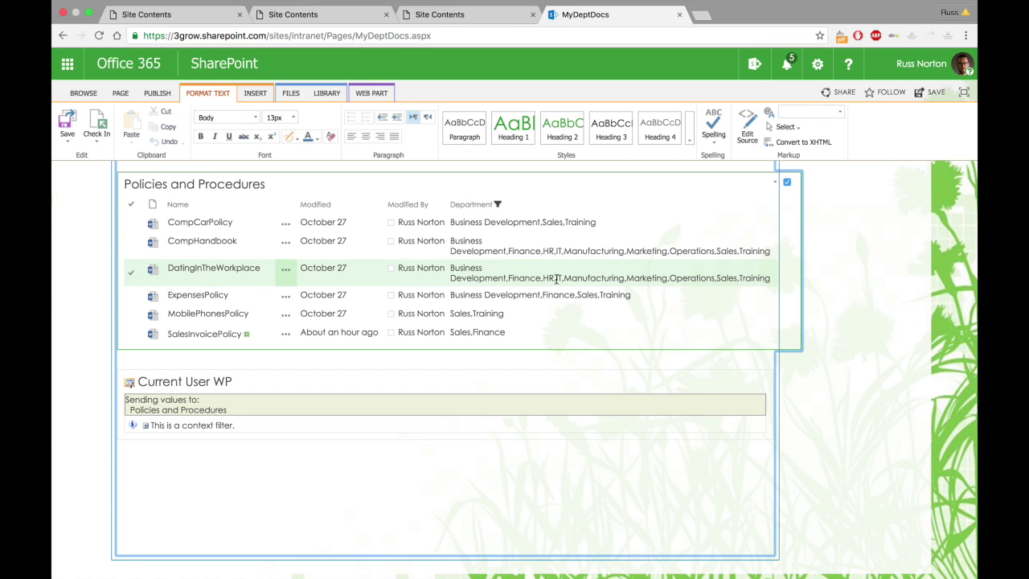
Step: Check in the edited MyDeptDocs page
scroll(556, 279, down, 1)
scroll(557, 279, up, 5)
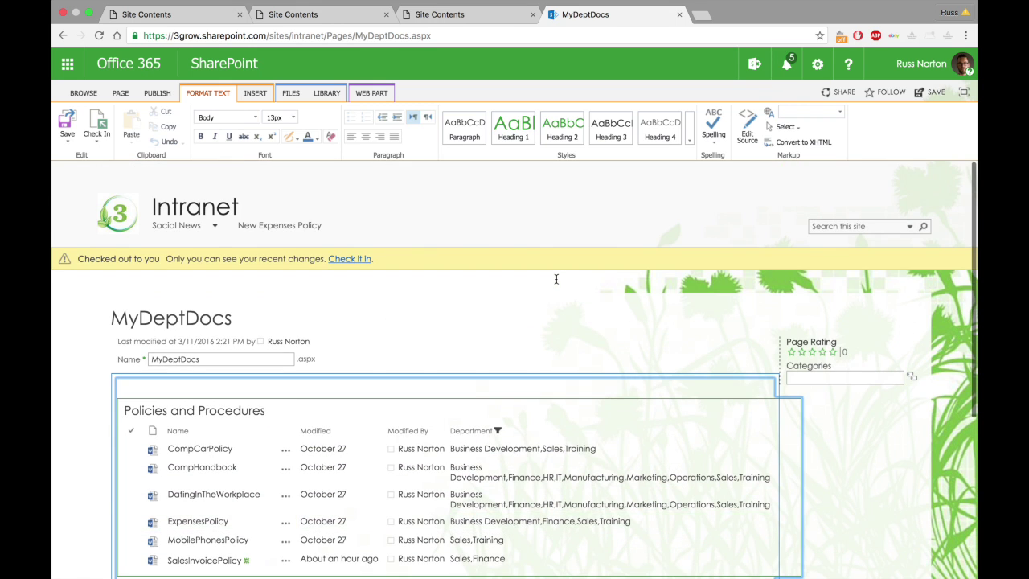
click(360, 259)
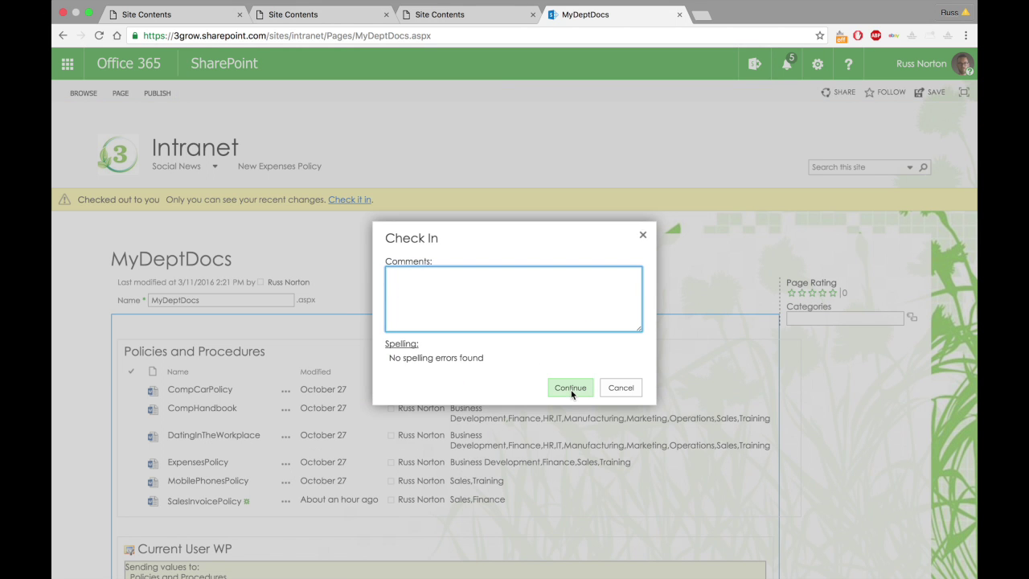
click(570, 389)
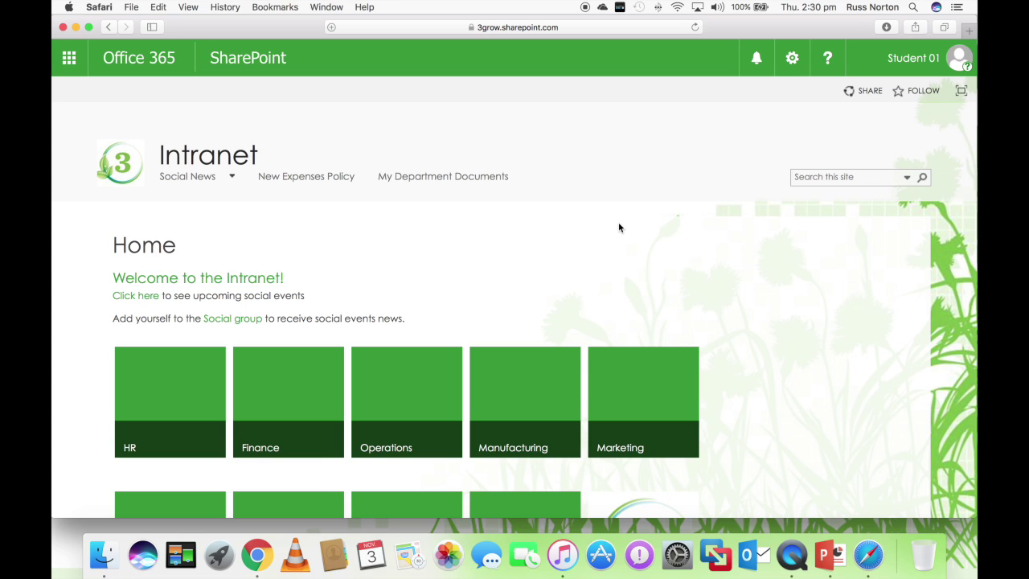
Step: As the other user, view My Department Documents filtered to three documents, then return to the original account
click(446, 181)
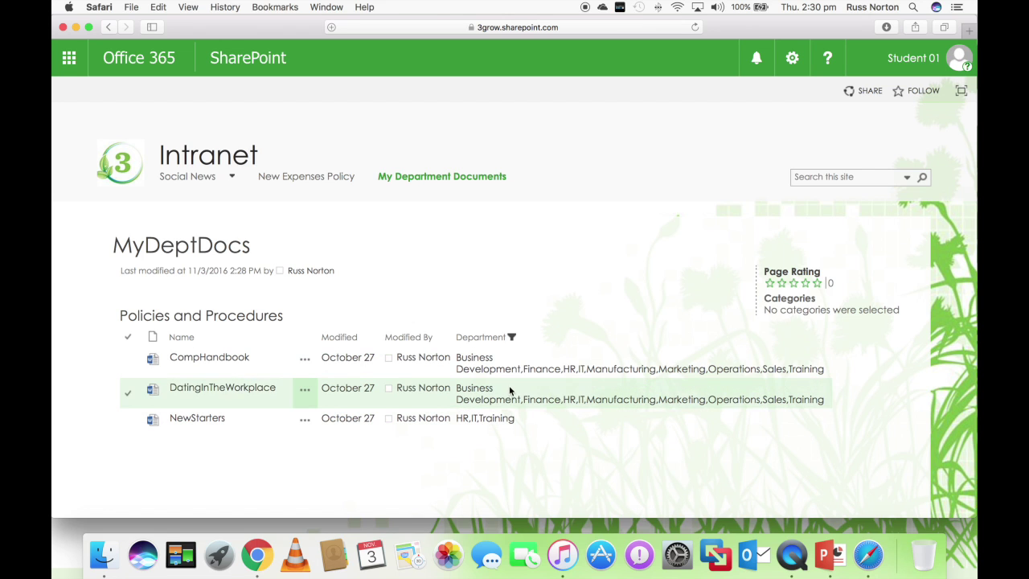
key(ctrl+Right)
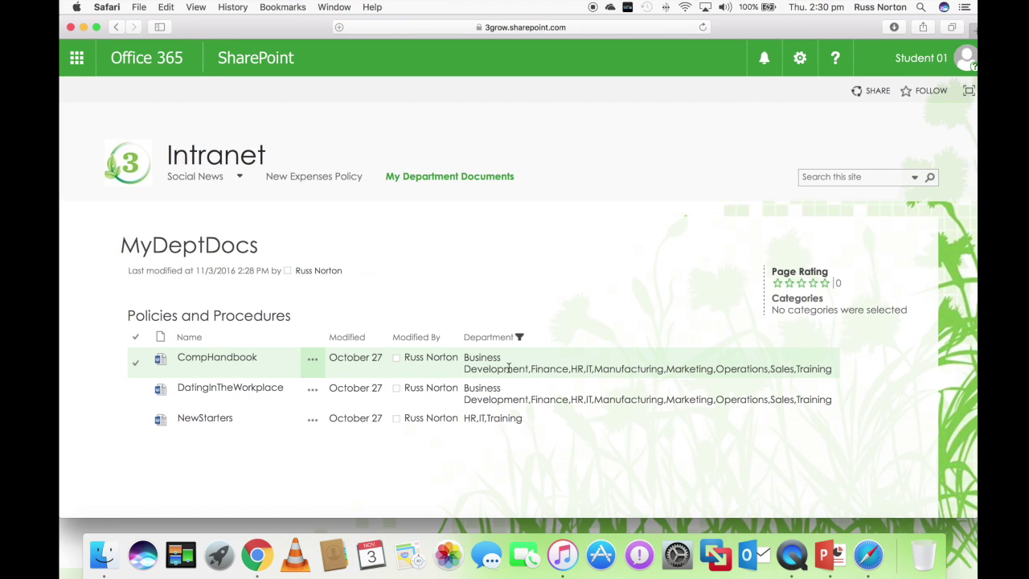